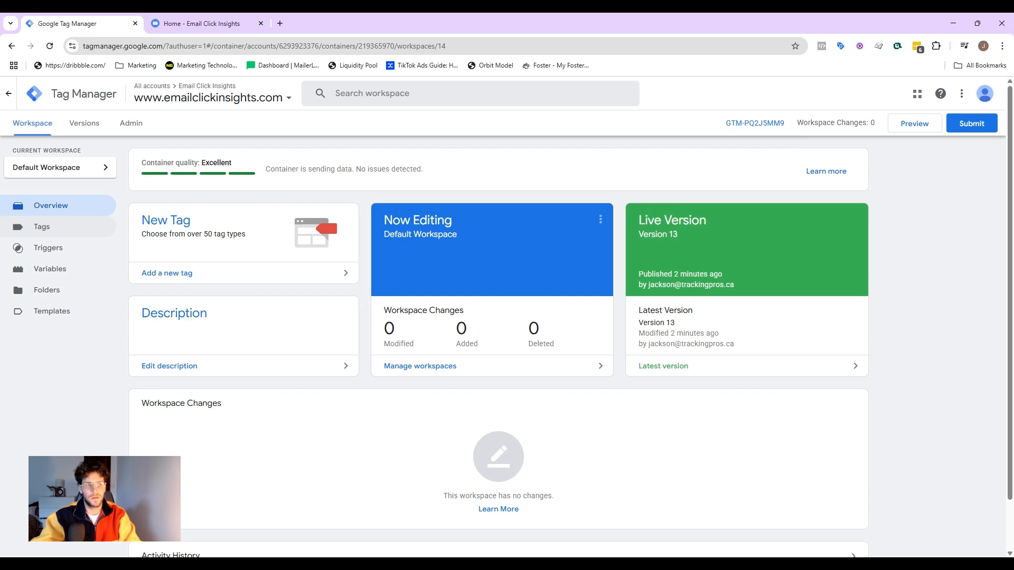
Create a new trigger of the type Click - Just Links.
{"action": "left_click", "coordinate": [63, 248]}
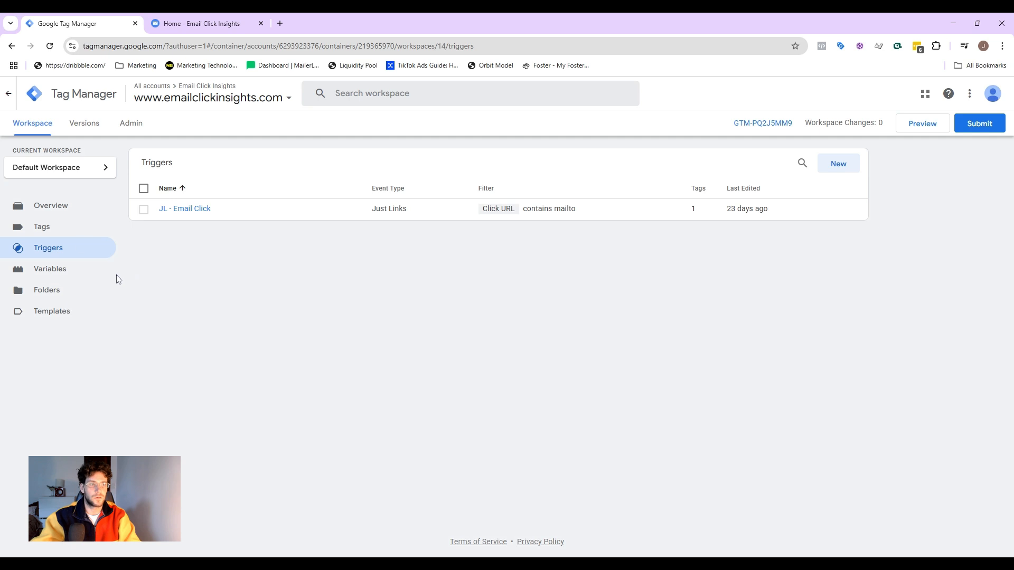
{"action": "left_click", "coordinate": [838, 165]}
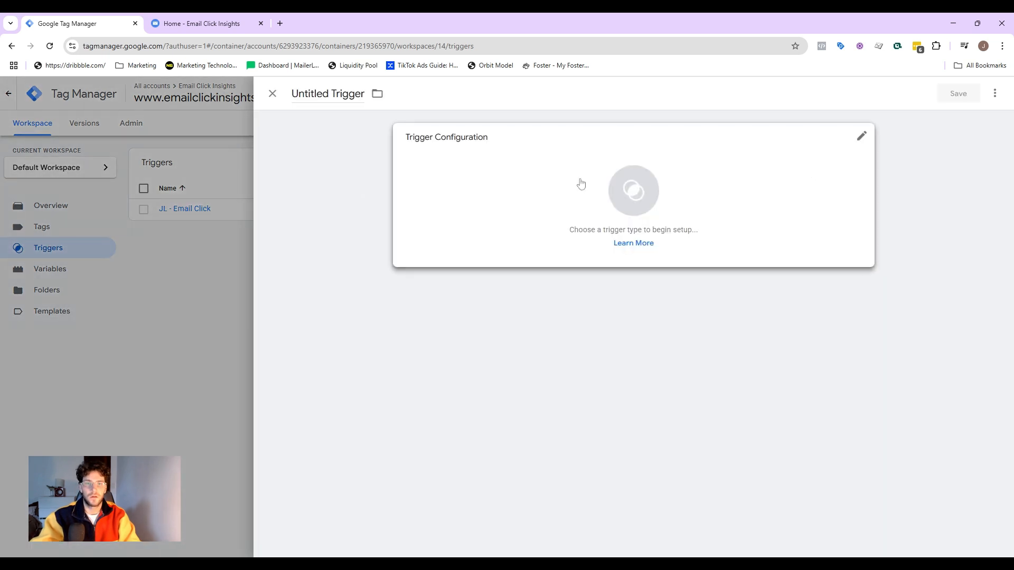
{"action": "left_click", "coordinate": [518, 193]}
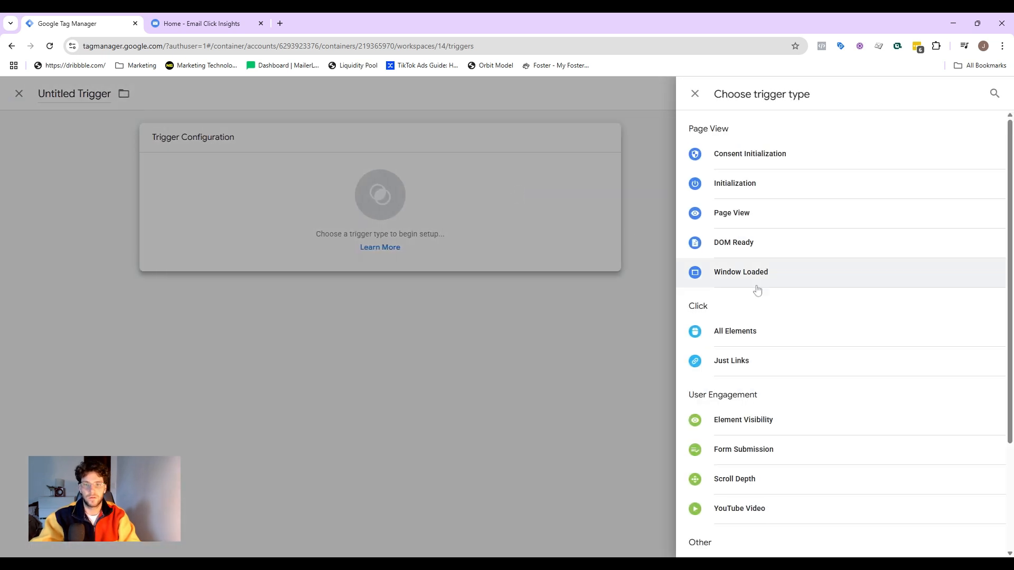
{"action": "left_click", "coordinate": [794, 361]}
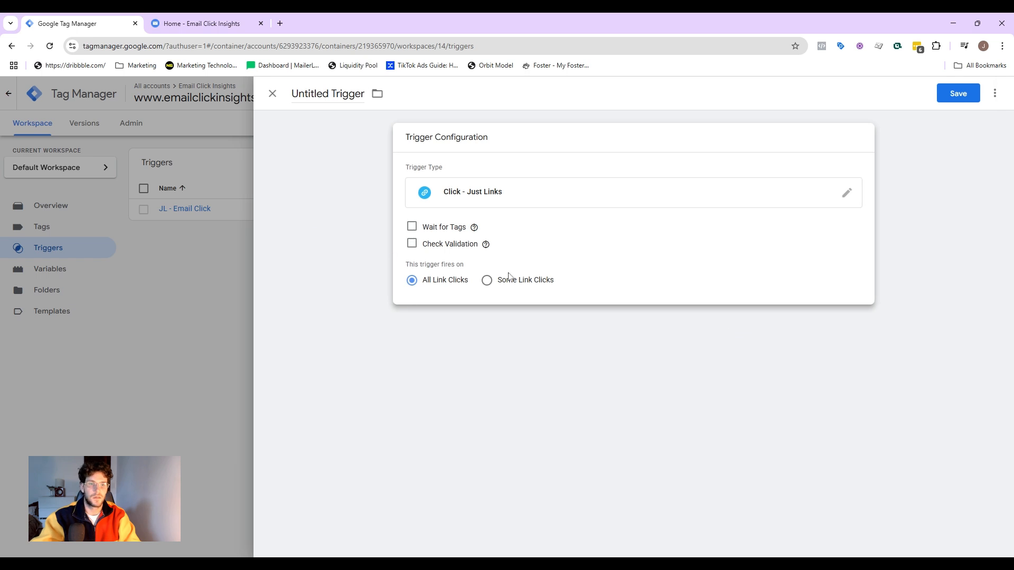
Name the trigger "JL - All Links" and save it with firing on All Link Clicks.
{"action": "double_click", "coordinate": [348, 93]}
{"action": "key", "text": "ctrl+a"}
{"action": "type", "text": "JL"}
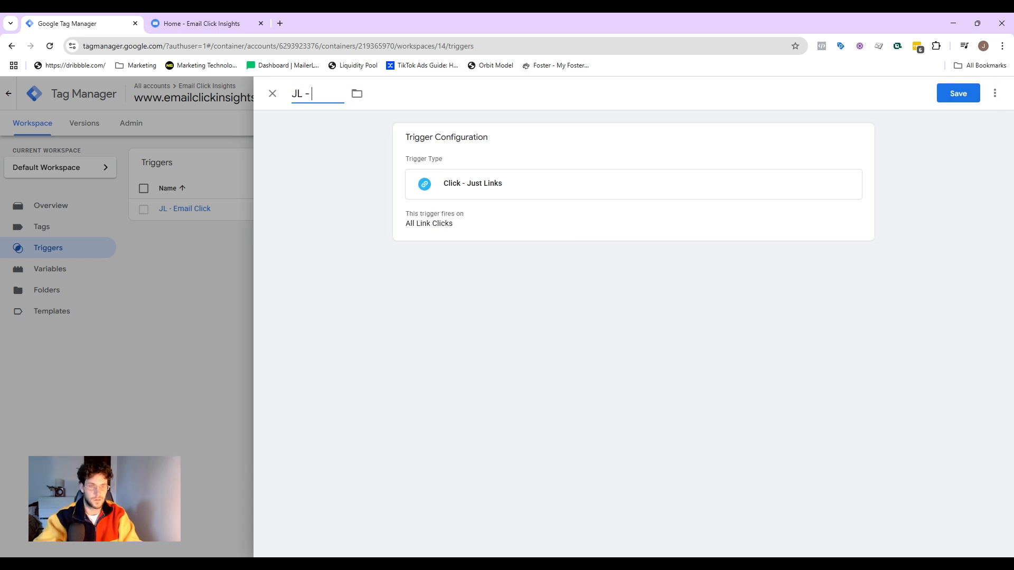
{"action": "type", "text": " - All Links"}
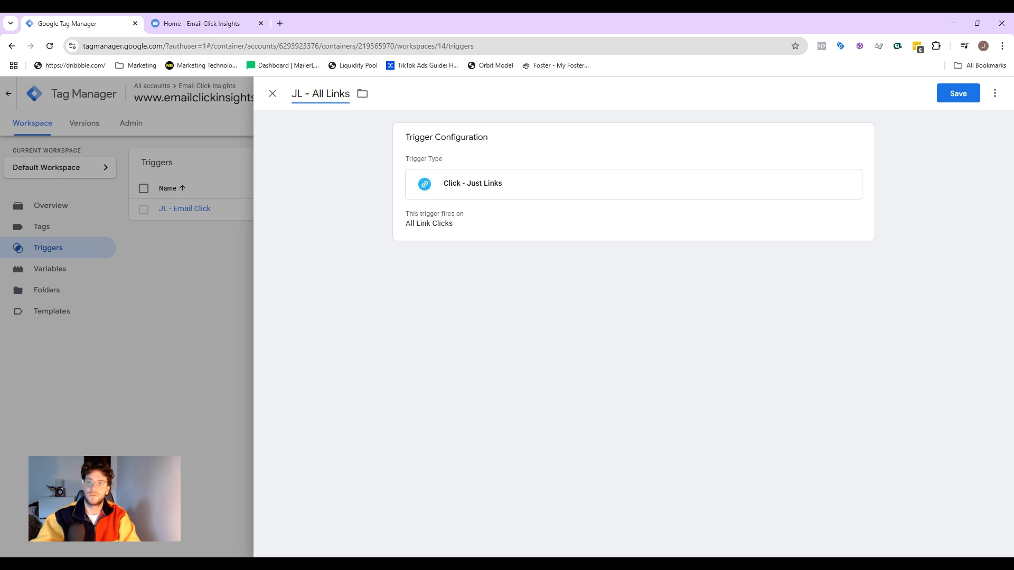
{"action": "left_click", "coordinate": [960, 95]}
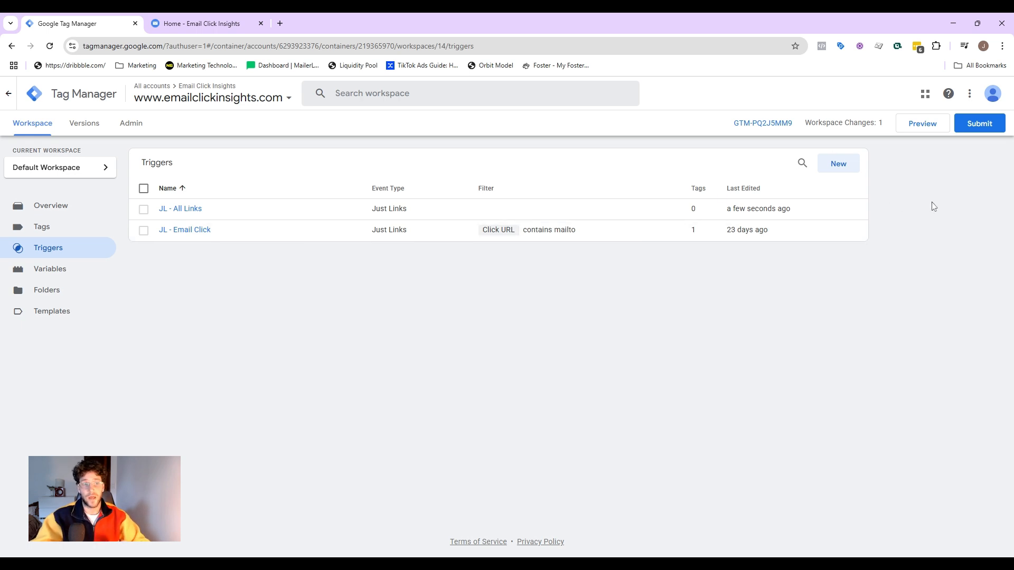
Submit and publish the workspace changes without a version description, and return to the workspace overview.
{"action": "left_click", "coordinate": [978, 123]}
{"action": "left_click", "coordinate": [961, 97]}
{"action": "left_click", "coordinate": [584, 402]}
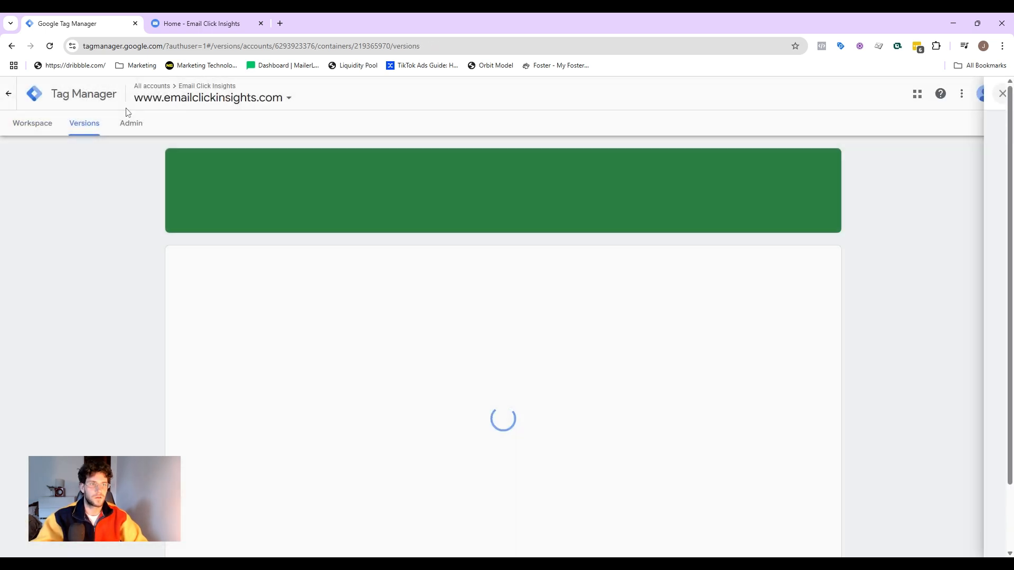
{"action": "left_click", "coordinate": [42, 124]}
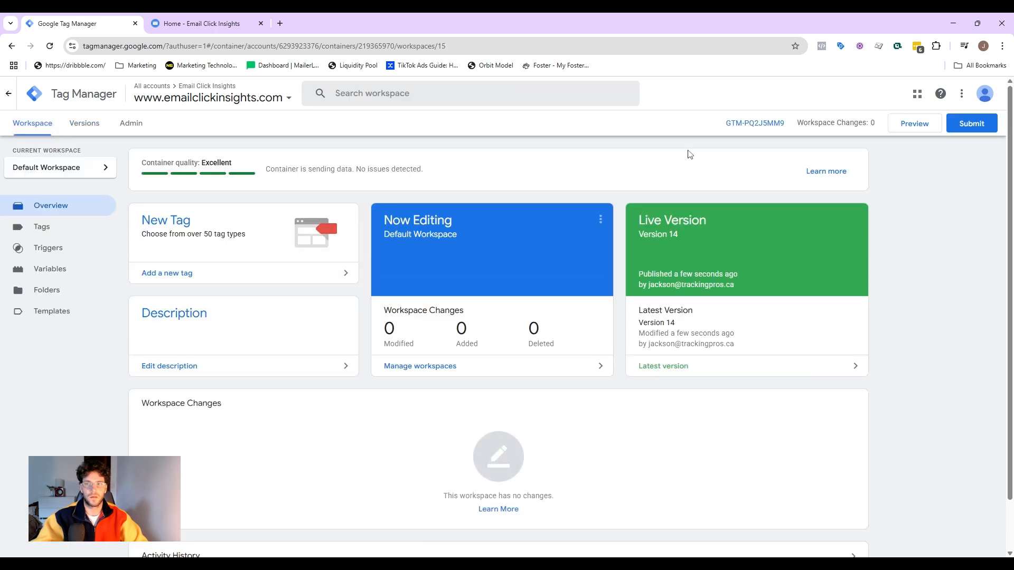
{"action": "left_click", "coordinate": [924, 127]}
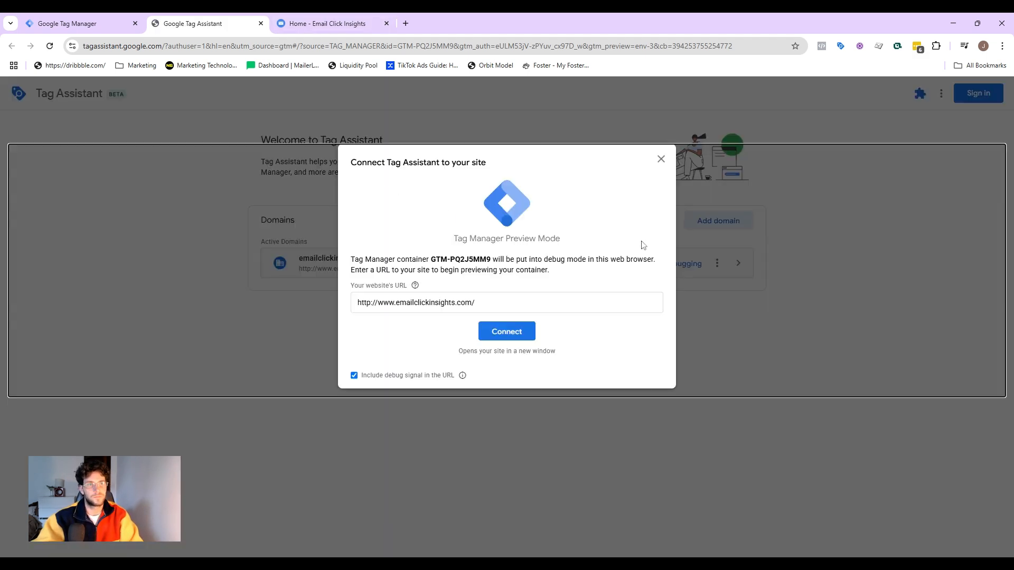
{"action": "left_click", "coordinate": [507, 331]}
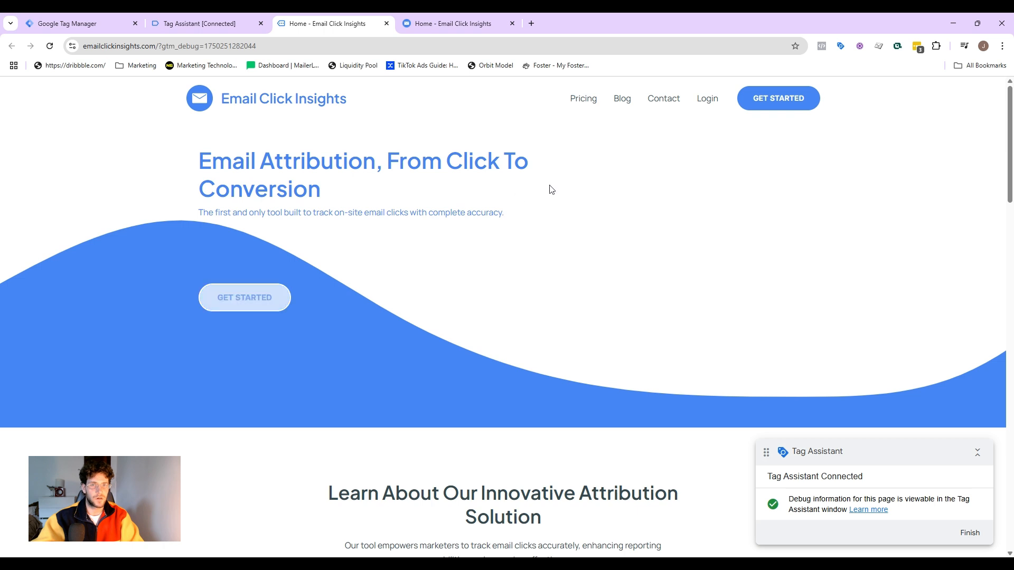
{"action": "left_click", "coordinate": [584, 99]}
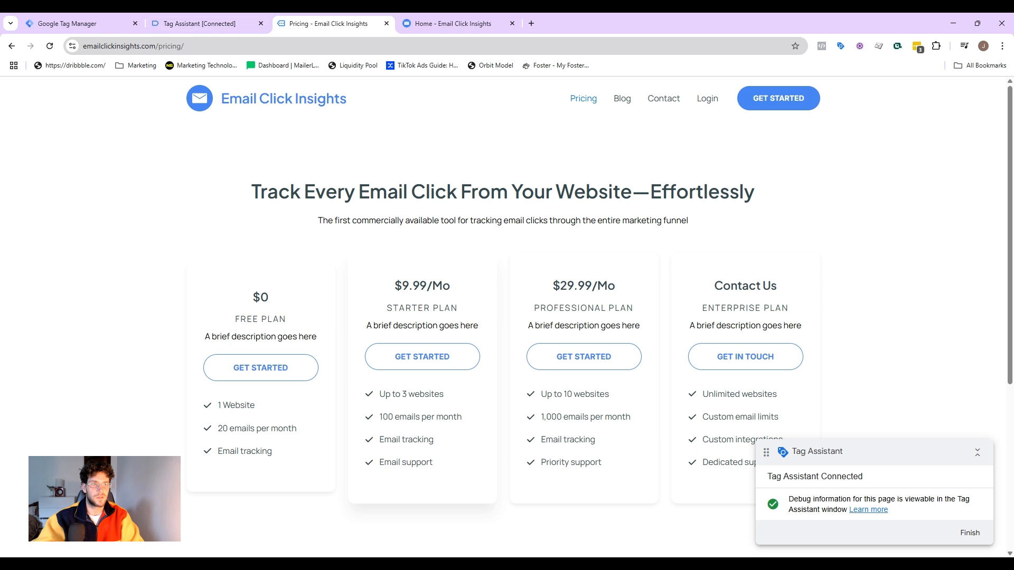
Examine the variables of the home page's Link Click event in Tag Assistant, particularly the Click URL.
{"action": "left_click", "coordinate": [200, 17]}
{"action": "left_click", "coordinate": [506, 276]}
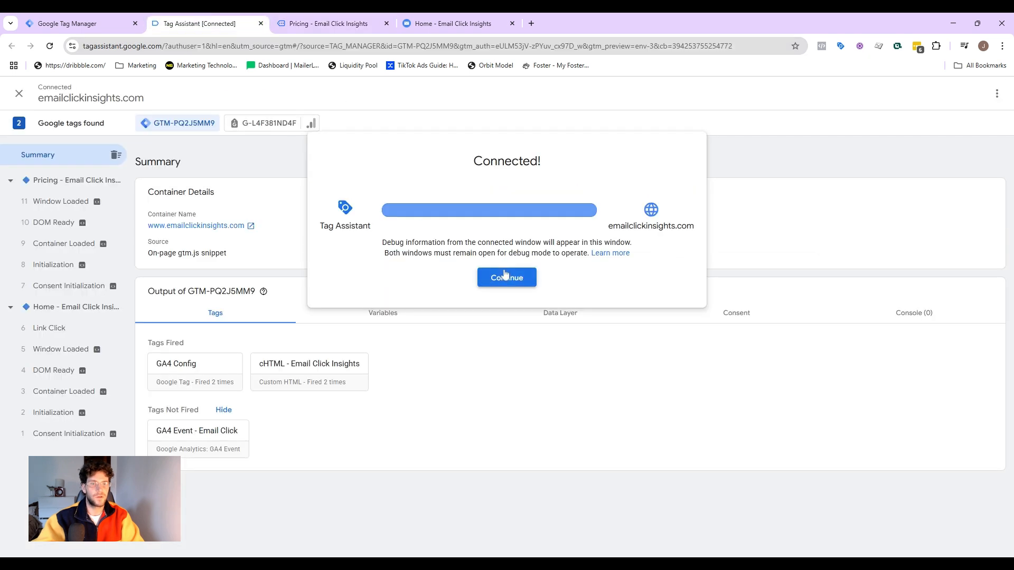
{"action": "left_click", "coordinate": [64, 203]}
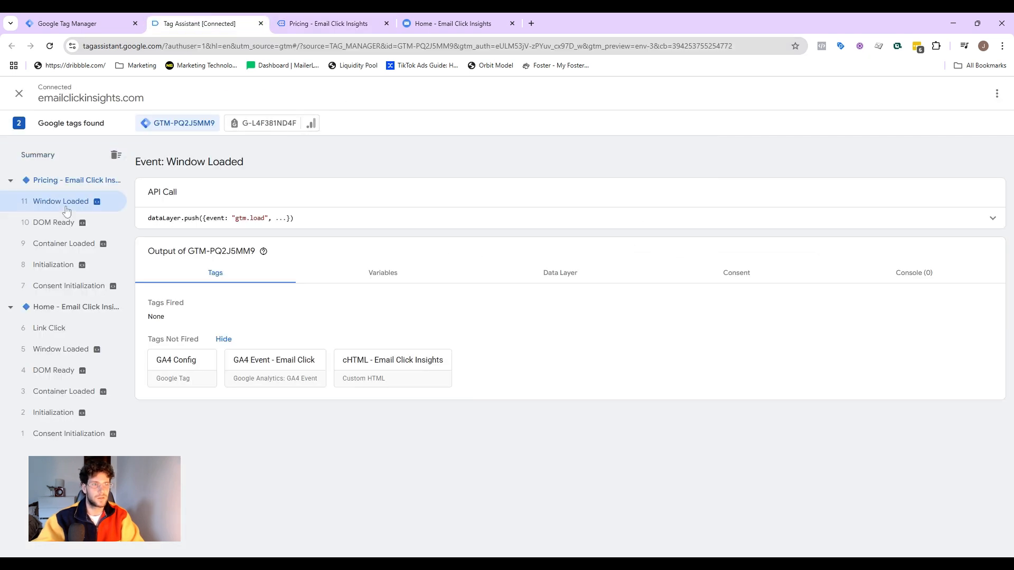
{"action": "left_click", "coordinate": [65, 329]}
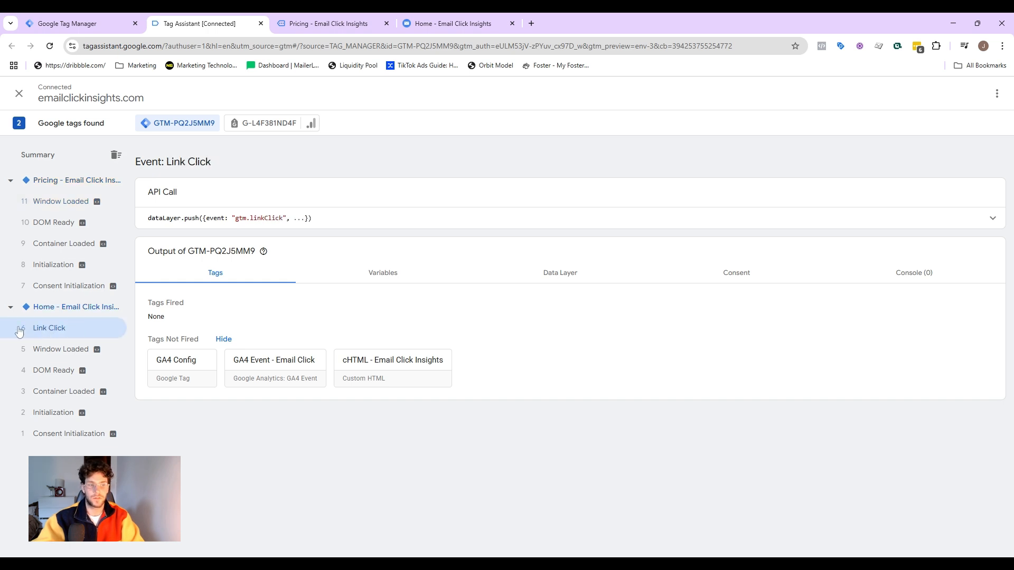
{"action": "left_click", "coordinate": [363, 275]}
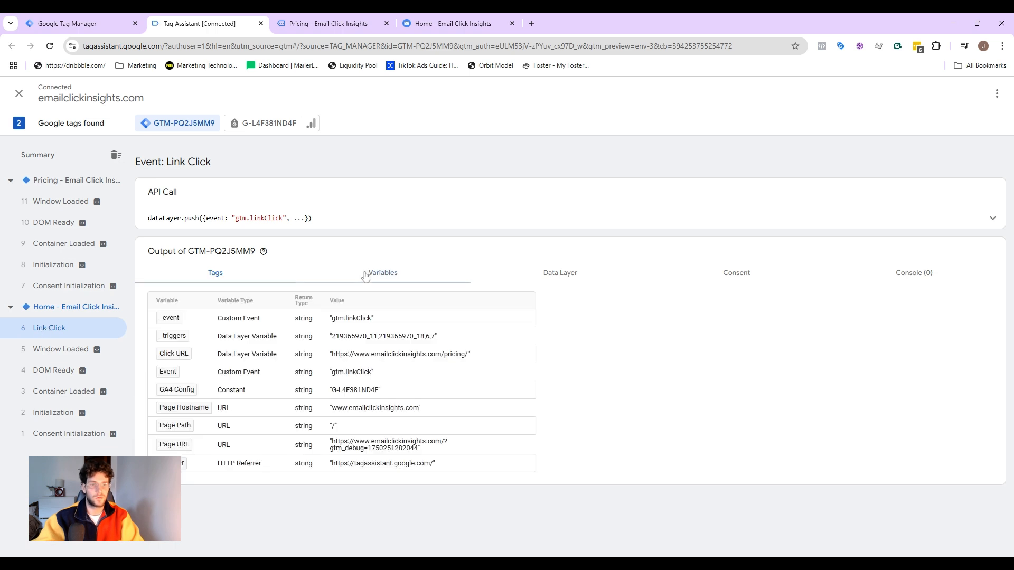
{"action": "left_click_drag", "start_coordinate": [470, 355], "coordinate": [196, 359]}
{"action": "left_click_drag", "start_coordinate": [473, 356], "coordinate": [170, 359]}
{"action": "left_click", "coordinate": [449, 360]}
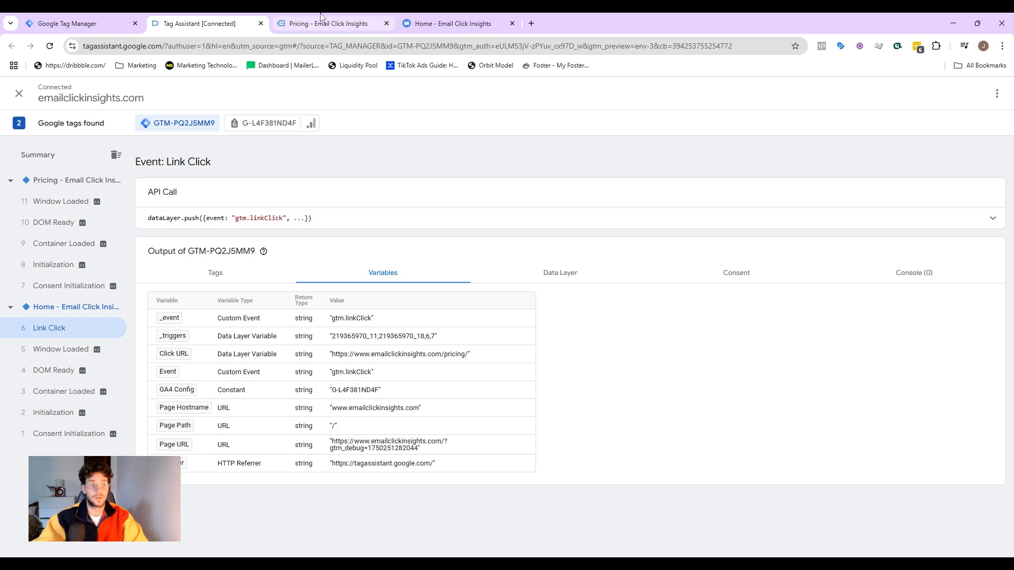
{"action": "left_click_drag", "start_coordinate": [468, 357], "coordinate": [333, 360]}
Follow the site's Blog and Contact links and return to the home page to generate more link clicks.
{"action": "left_click", "coordinate": [339, 25]}
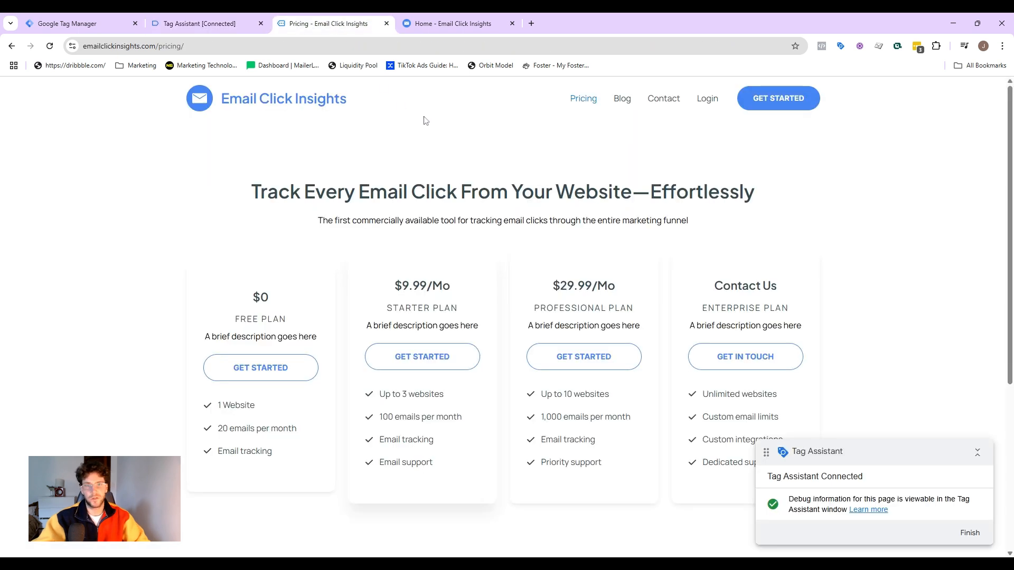
{"action": "left_click", "coordinate": [619, 101]}
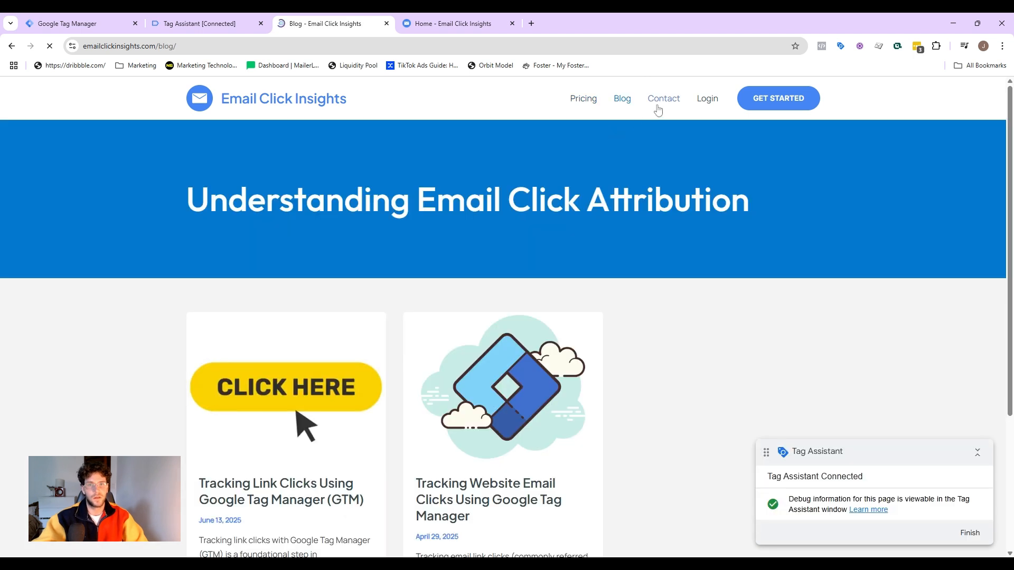
{"action": "left_click", "coordinate": [660, 106]}
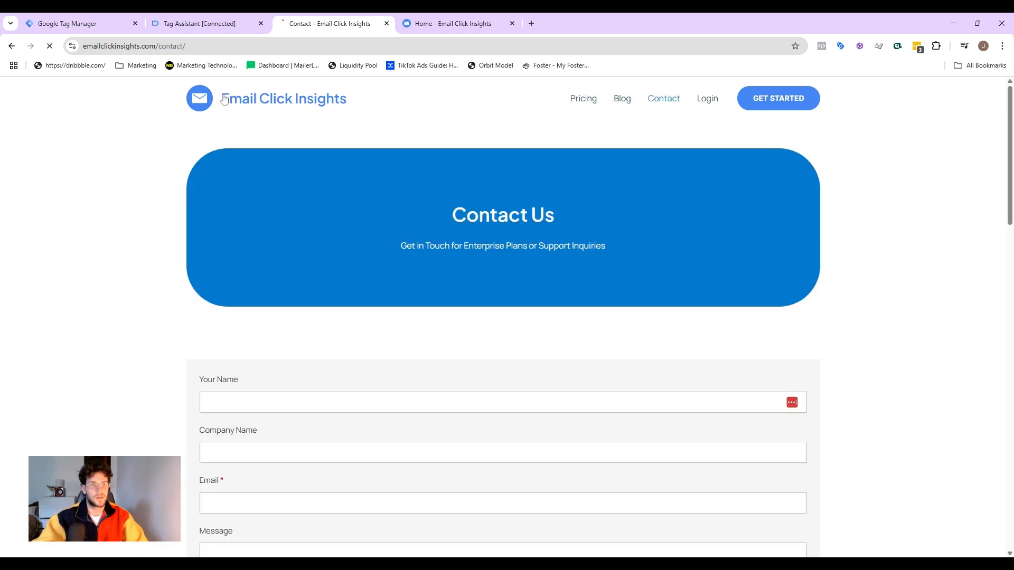
{"action": "left_click", "coordinate": [224, 99]}
Check the Click URL variable of the Link Click events on the Pricing and Blog pages in Tag Assistant.
{"action": "left_click", "coordinate": [200, 24]}
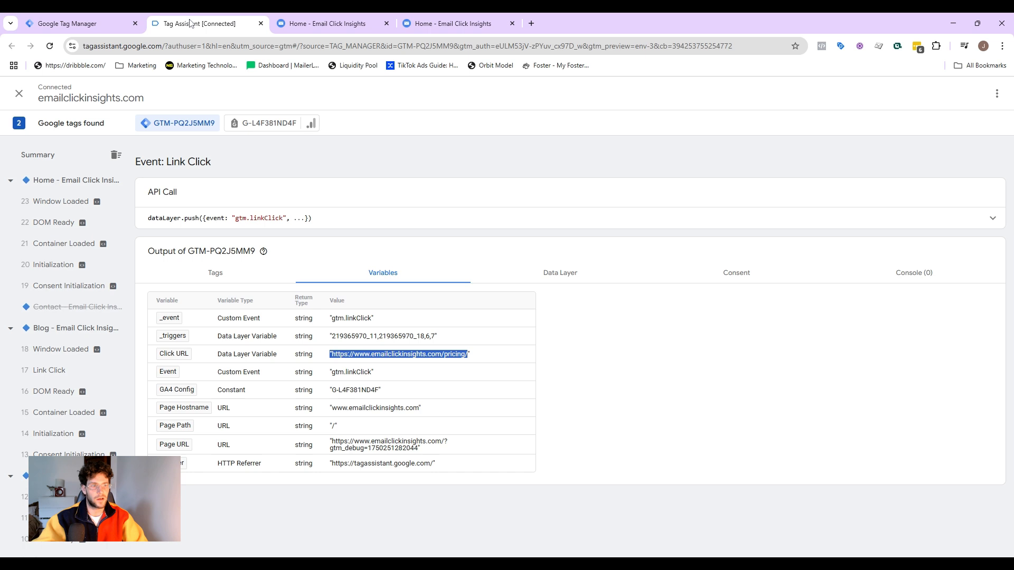
{"action": "scroll", "coordinate": [85, 295], "scroll_direction": "down", "scroll_amount": 4}
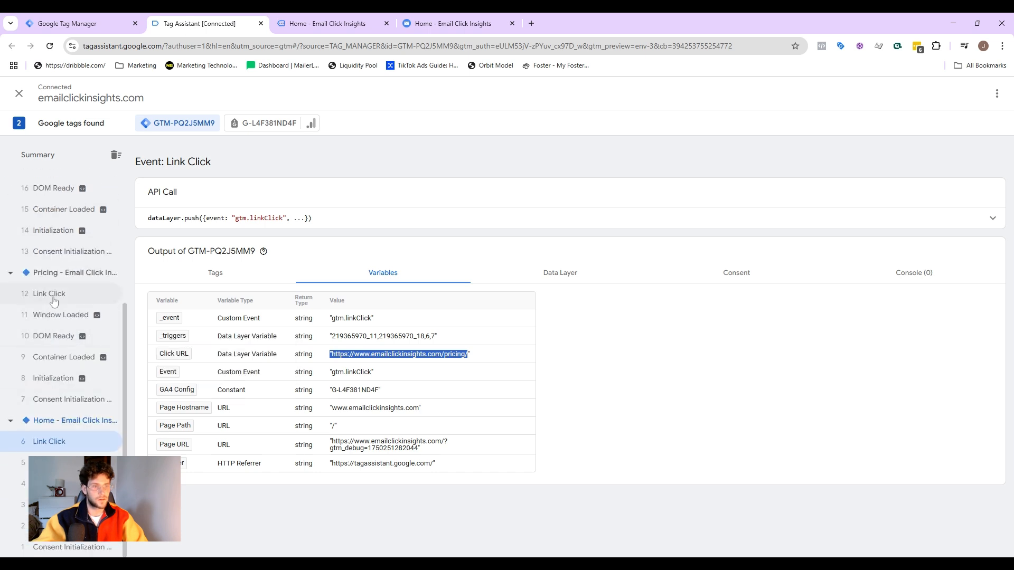
{"action": "left_click", "coordinate": [49, 293]}
{"action": "left_click_drag", "start_coordinate": [464, 354], "coordinate": [372, 355]}
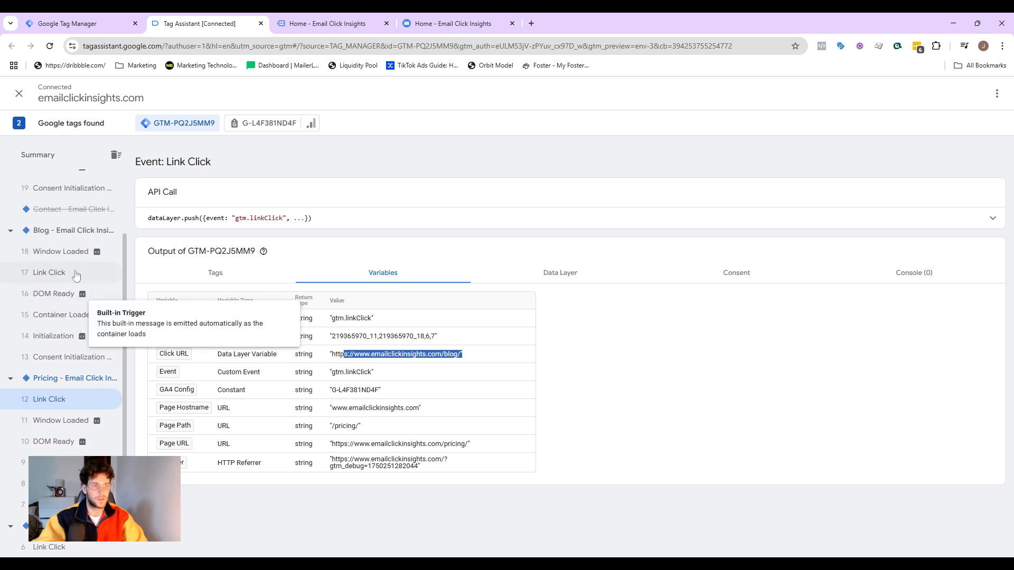
{"action": "left_click", "coordinate": [74, 272]}
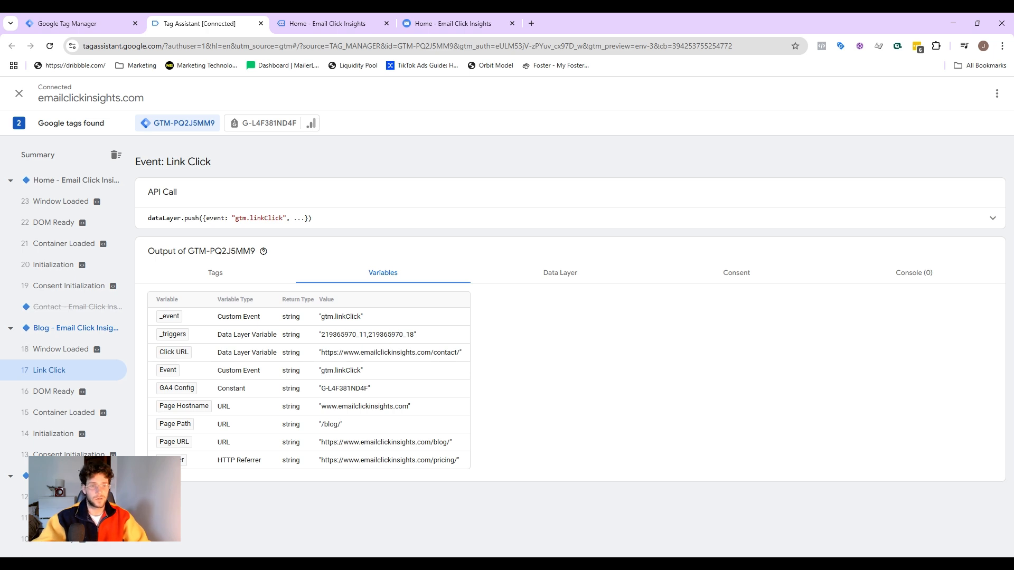
Open the browser's developer tools on the site's home page and inspect the Get Started button beneath the main heading.
{"action": "left_click", "coordinate": [359, 17]}
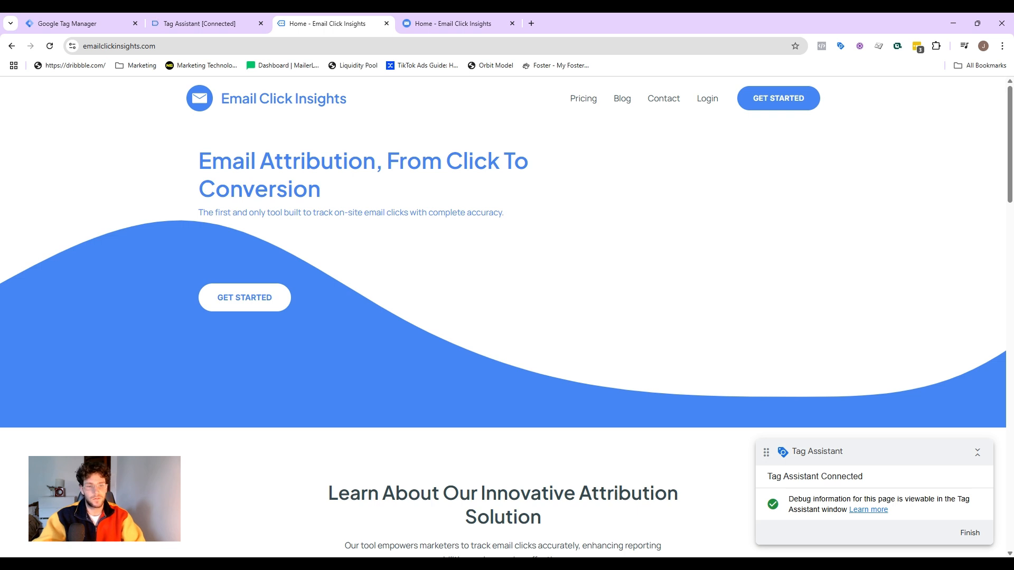
{"action": "key", "text": "ctrl+shift+i"}
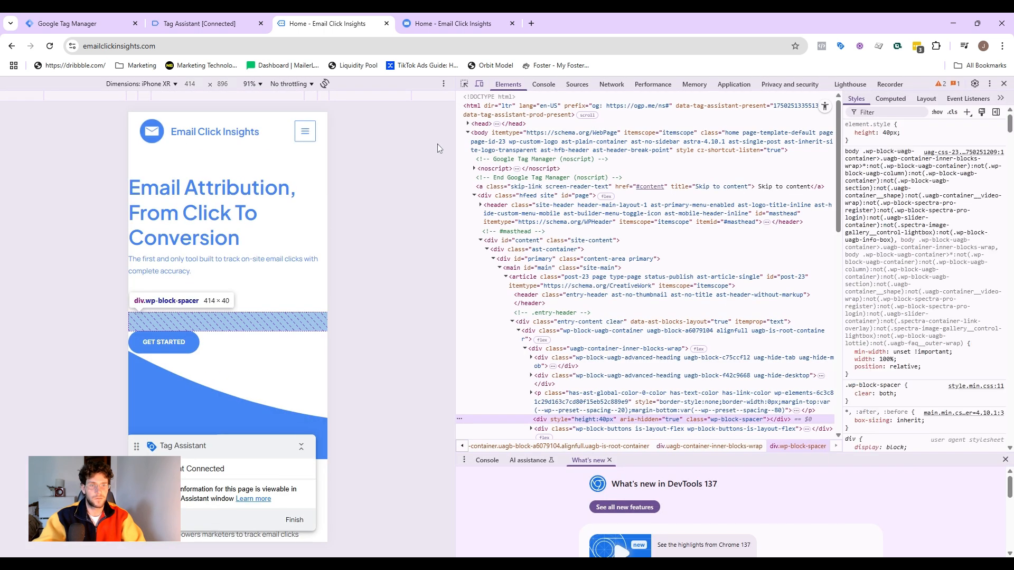
{"action": "left_click", "coordinate": [465, 83]}
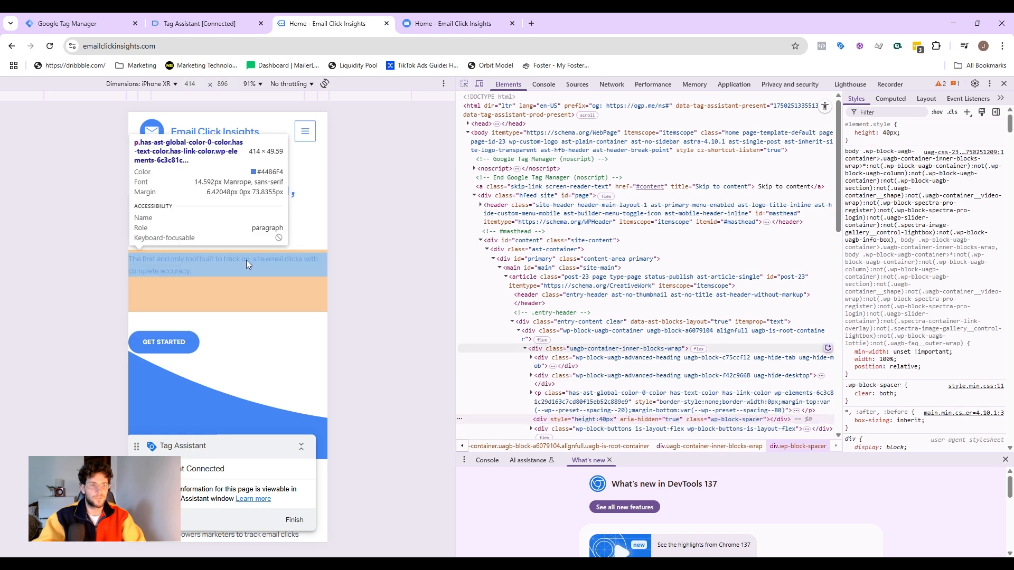
{"action": "left_click", "coordinate": [191, 341]}
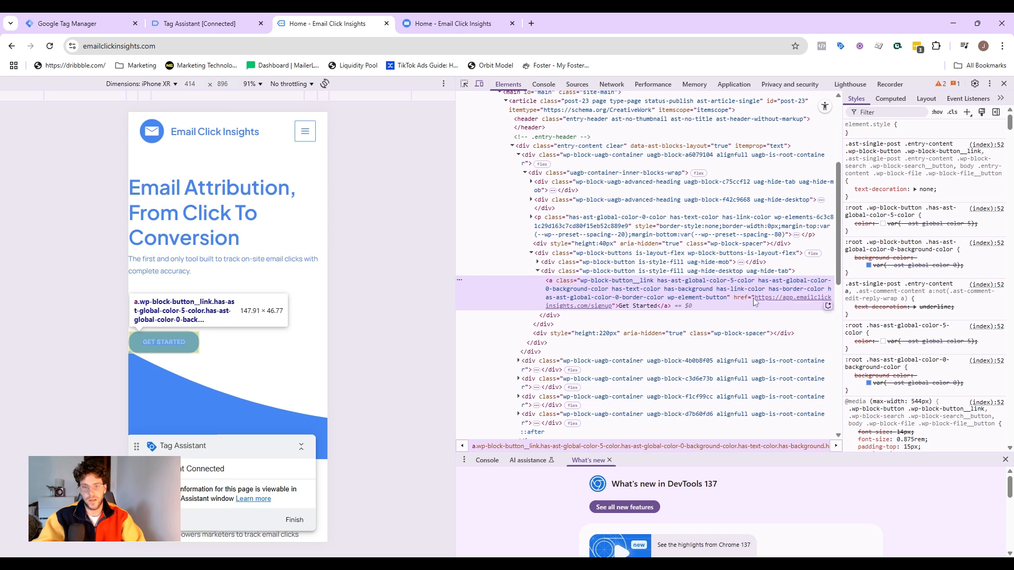
Try to select the signup URL in the href attribute of the inspected Get Started link.
{"action": "double_click", "coordinate": [755, 299]}
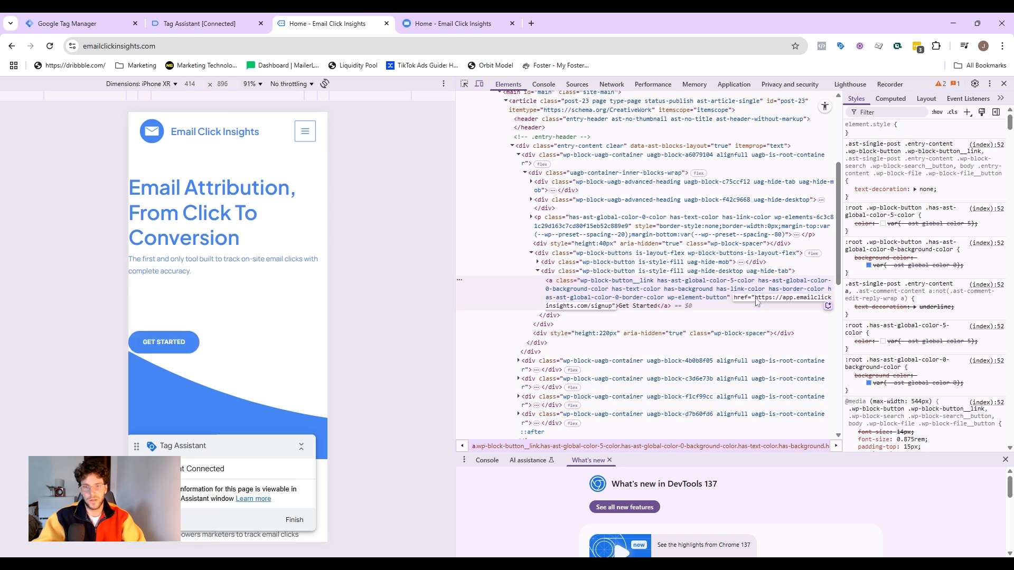
{"action": "key", "text": "Escape"}
{"action": "key", "text": "Delete"}
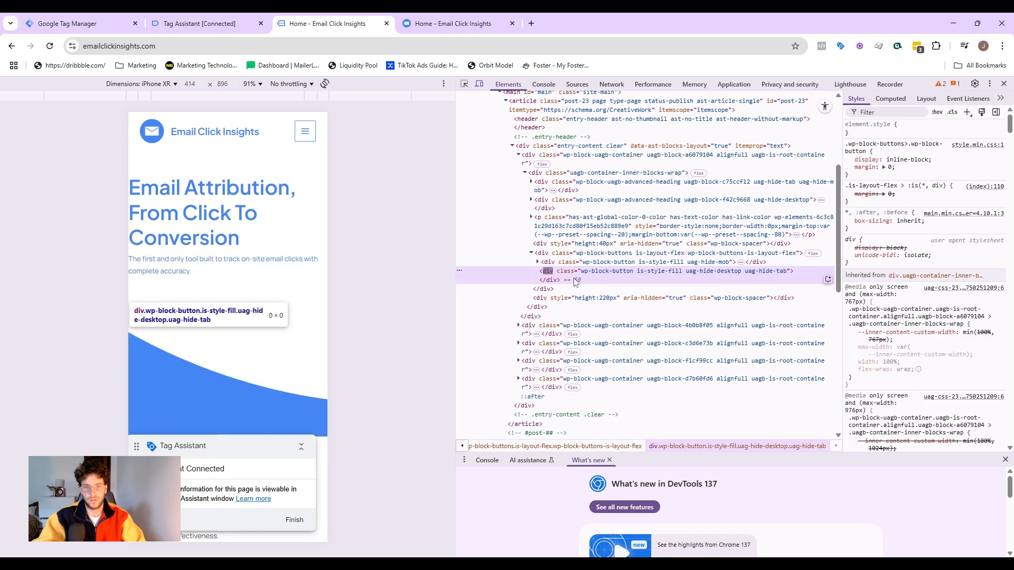
Inspect the Get Started button in the "Track Every Email Click On Your Website" section.
{"action": "scroll", "coordinate": [272, 230], "scroll_direction": "down", "scroll_amount": 10}
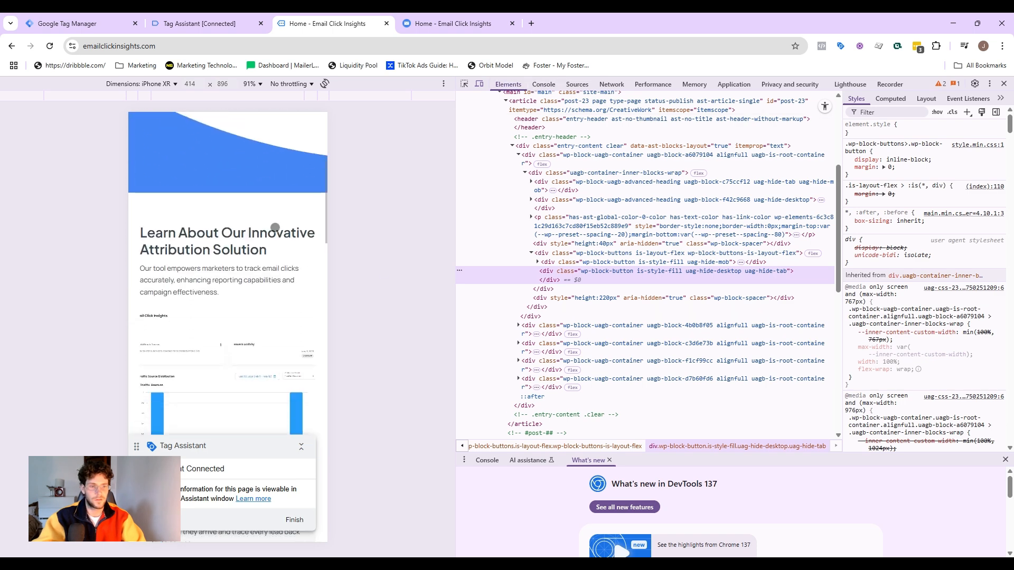
{"action": "scroll", "coordinate": [274, 230], "scroll_direction": "down", "scroll_amount": 4}
{"action": "key", "text": "ctrl+shift+c"}
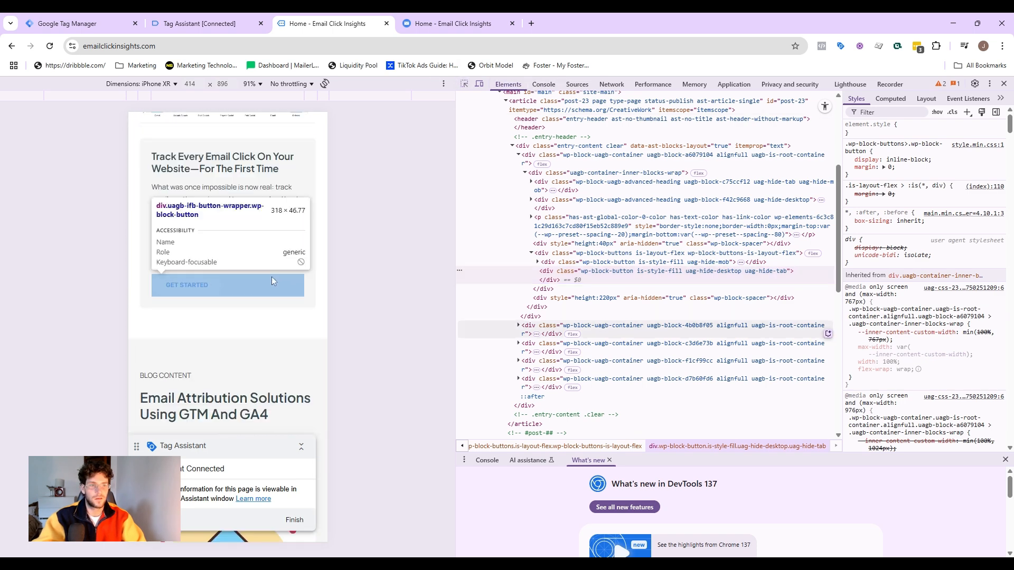
{"action": "left_click", "coordinate": [203, 286]}
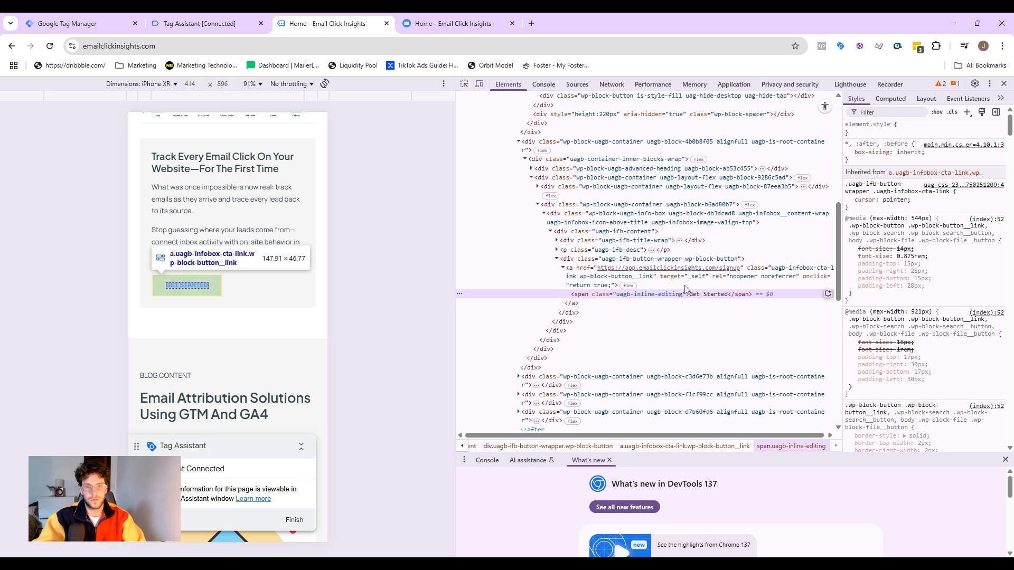
Select the signup URL in the href attribute of the Get Started link in the inspected page code.
{"action": "left_click", "coordinate": [708, 279]}
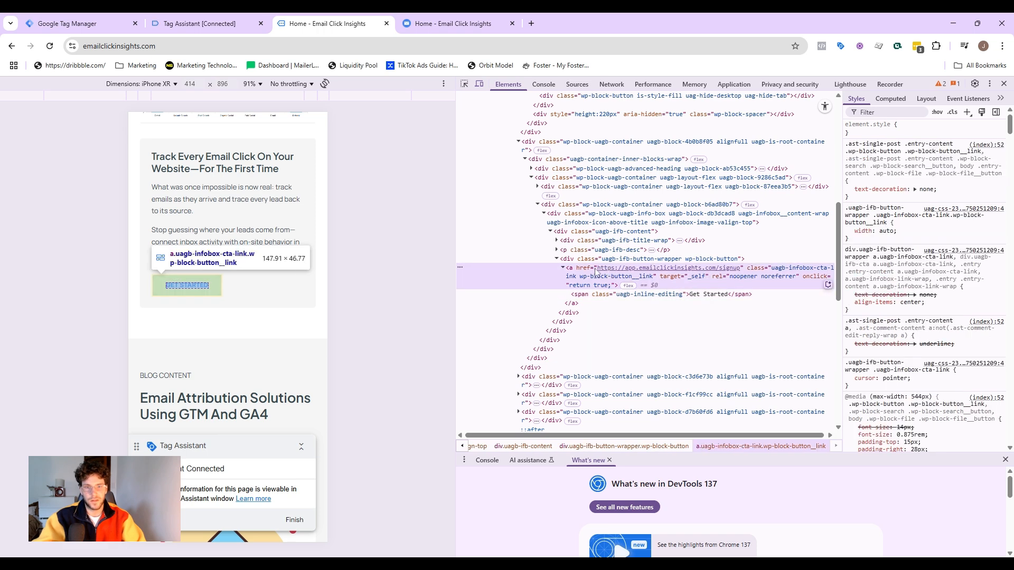
{"action": "double_click", "coordinate": [596, 272]}
{"action": "left_click", "coordinate": [597, 272]}
{"action": "left_click_drag", "start_coordinate": [598, 270], "coordinate": [740, 273]}
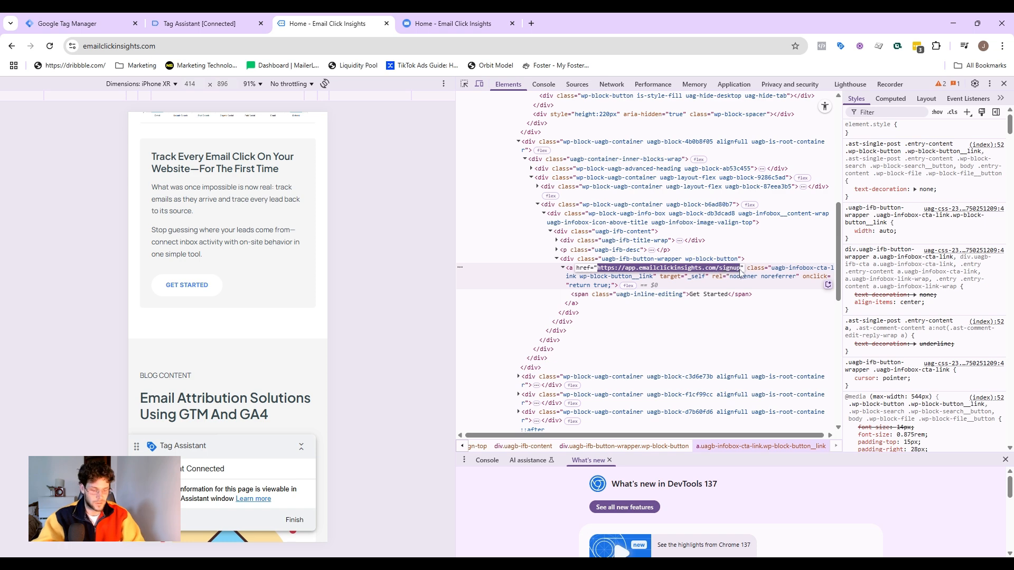
Close the developer tools and check the address of the page opened by the Get Started button beneath the home page's main heading.
{"action": "left_click", "coordinate": [1004, 84]}
{"action": "scroll", "coordinate": [621, 201], "scroll_direction": "up", "scroll_amount": 9}
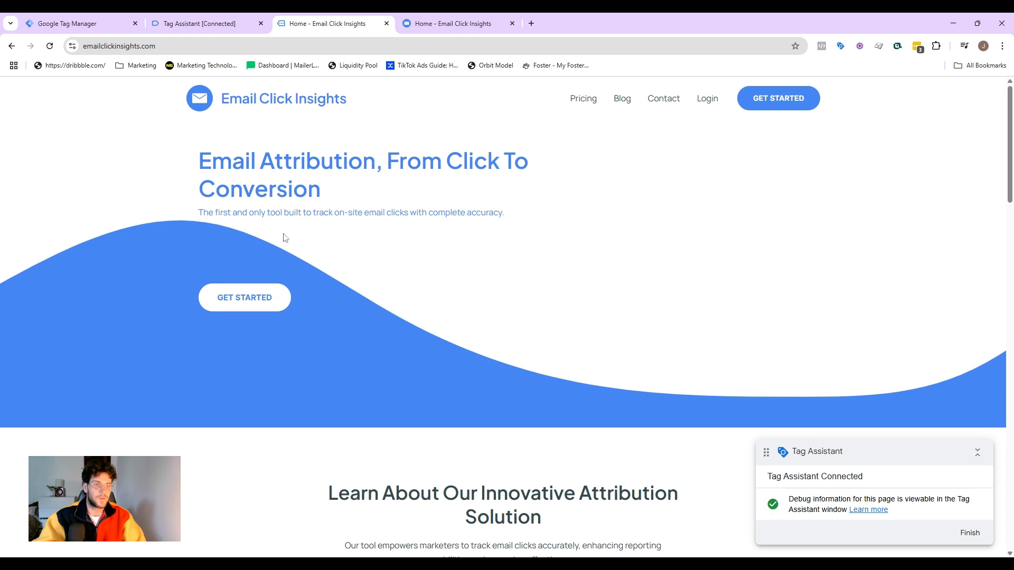
{"action": "left_click", "coordinate": [251, 296]}
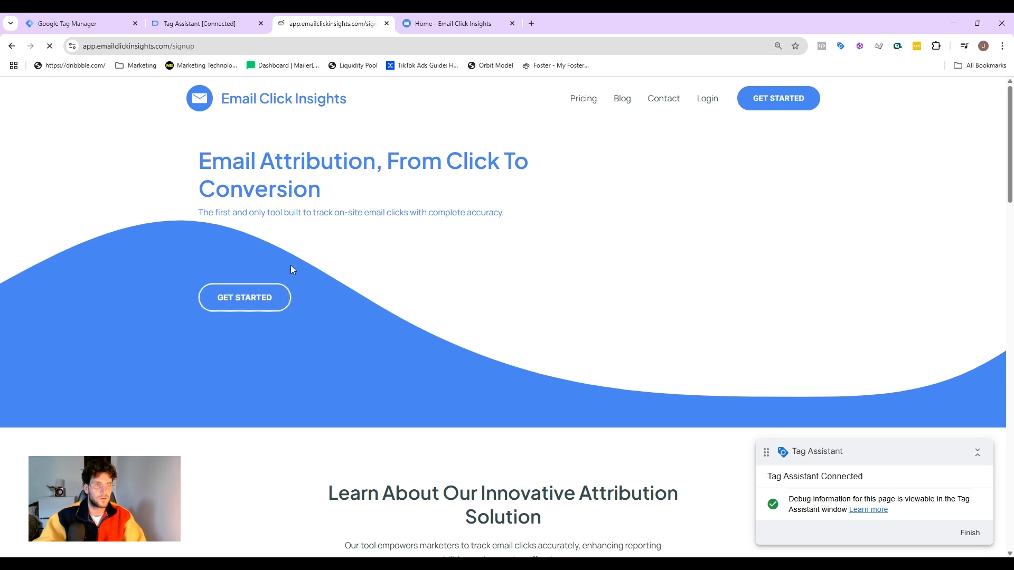
{"action": "double_click", "coordinate": [210, 49]}
{"action": "triple_click", "coordinate": [211, 51]}
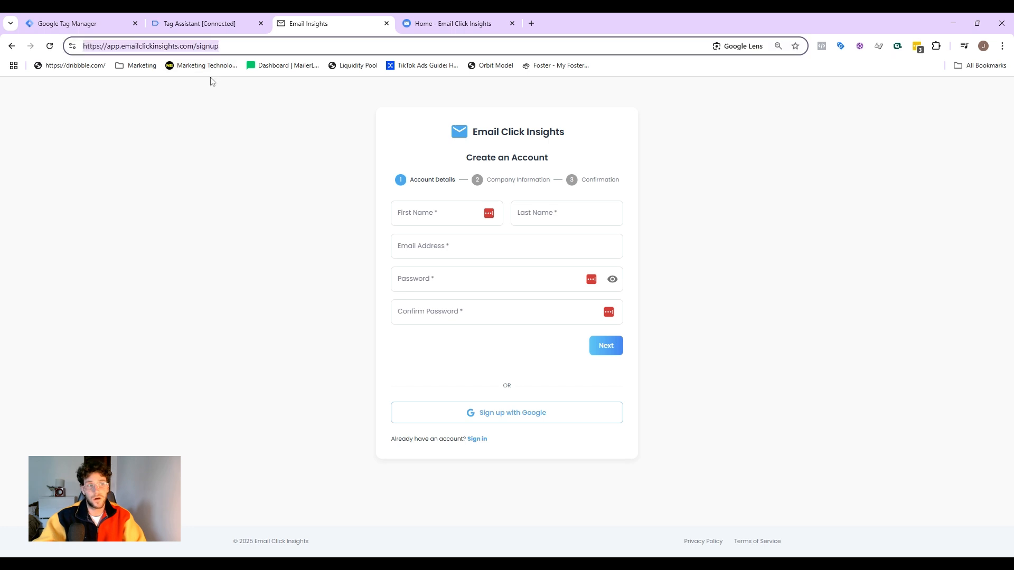
{"action": "key", "text": "alt+Left"}
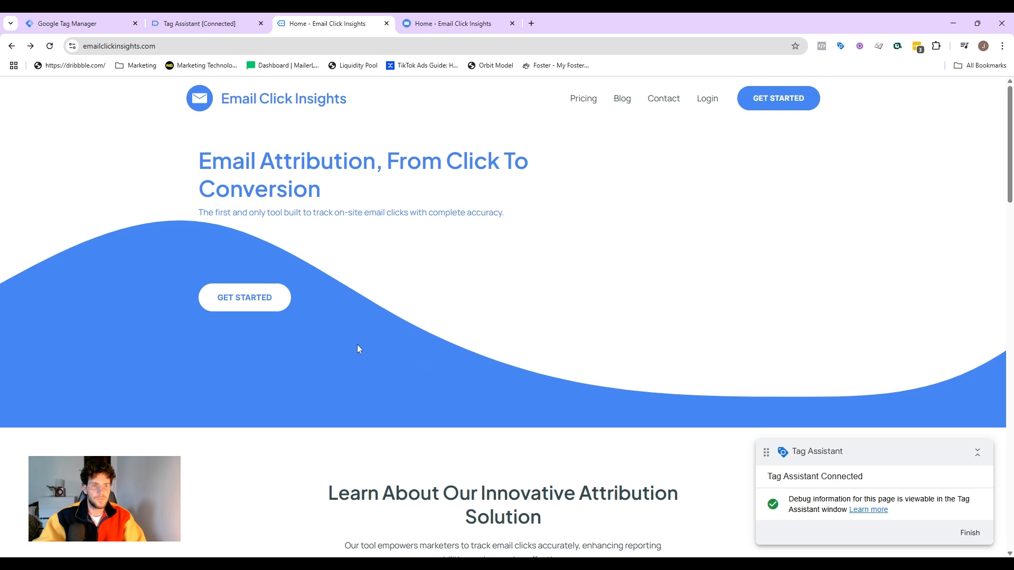
Switch to Tag Assistant and highlight "contact/" in the Click URL value of the Blog page's Link Click event.
{"action": "left_click", "coordinate": [219, 28]}
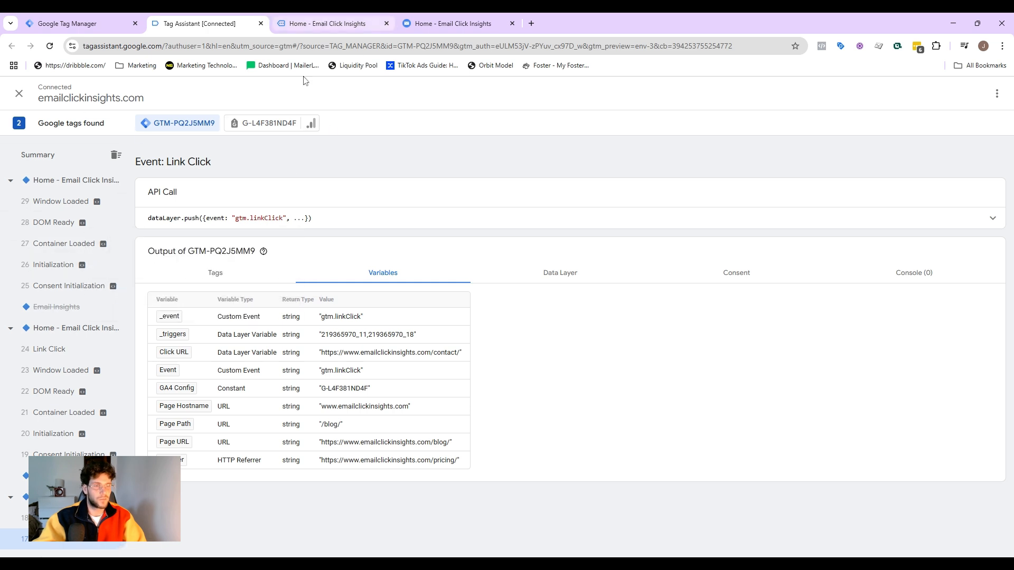
{"action": "scroll", "coordinate": [79, 317], "scroll_direction": "down", "scroll_amount": 1}
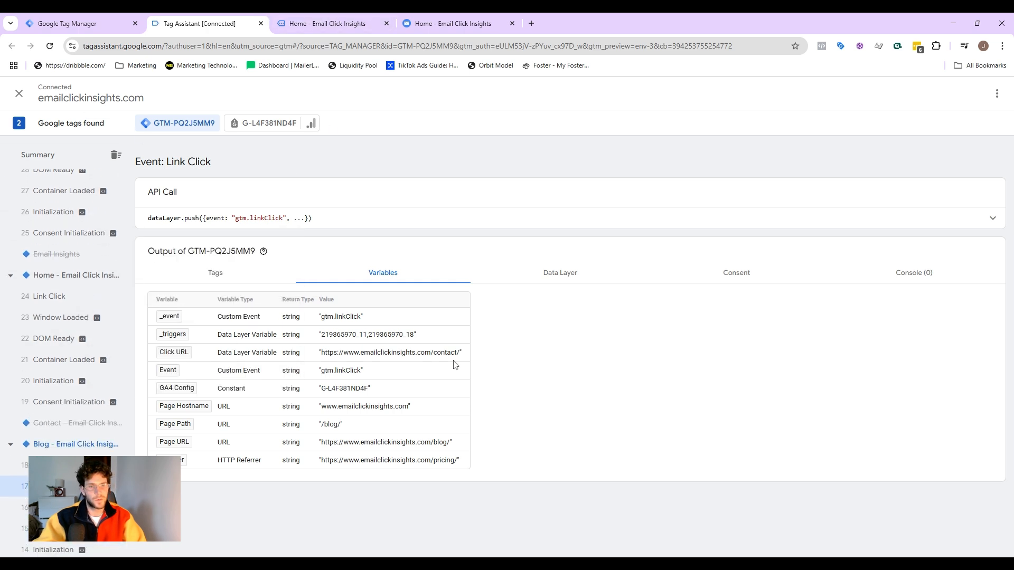
{"action": "left_click_drag", "start_coordinate": [460, 355], "coordinate": [437, 361]}
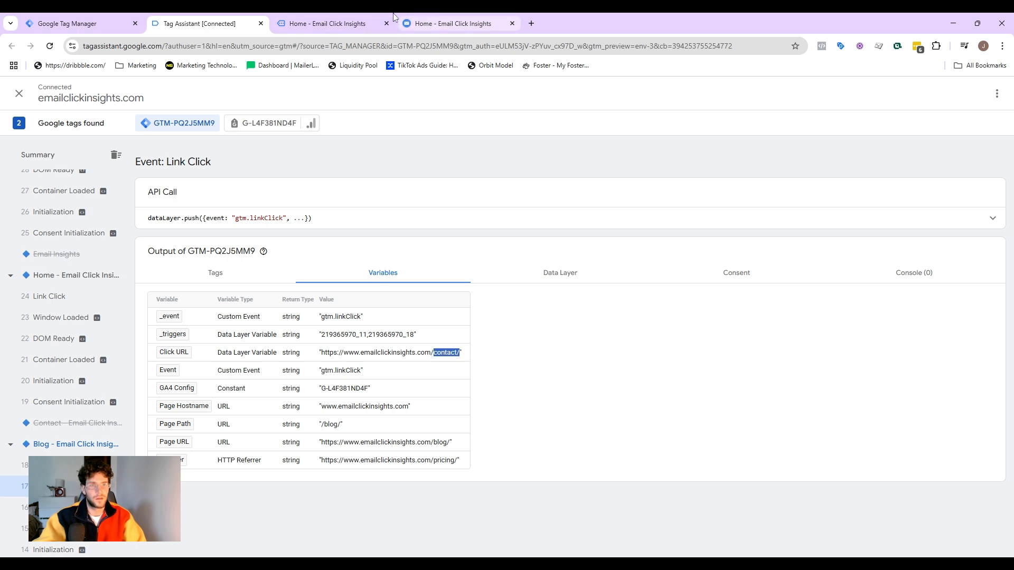
Open the website's Contact page and highlight the contact path in its address.
{"action": "left_click", "coordinate": [391, 30]}
{"action": "left_click", "coordinate": [672, 103]}
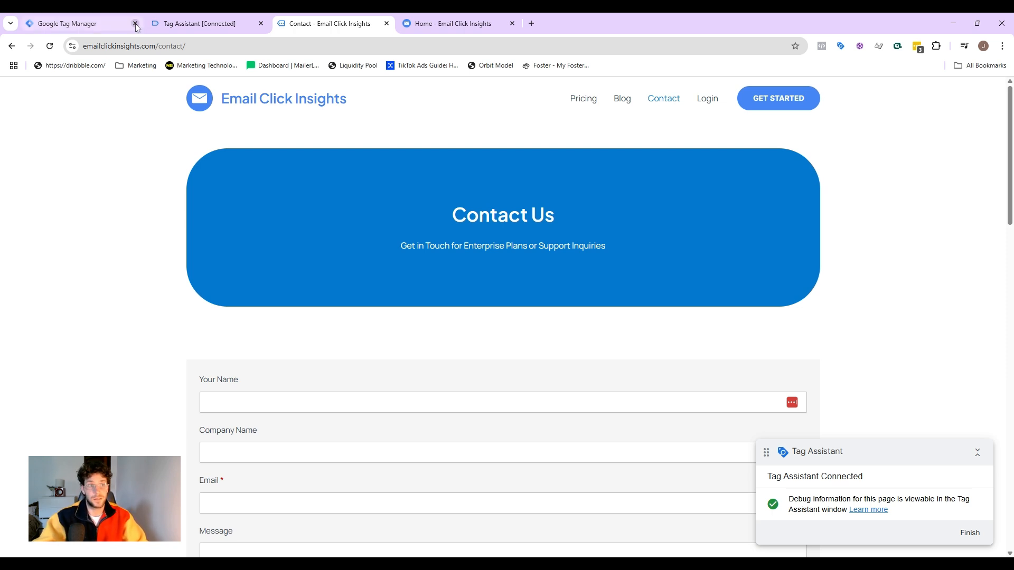
{"action": "left_click_drag", "start_coordinate": [188, 46], "coordinate": [162, 46]}
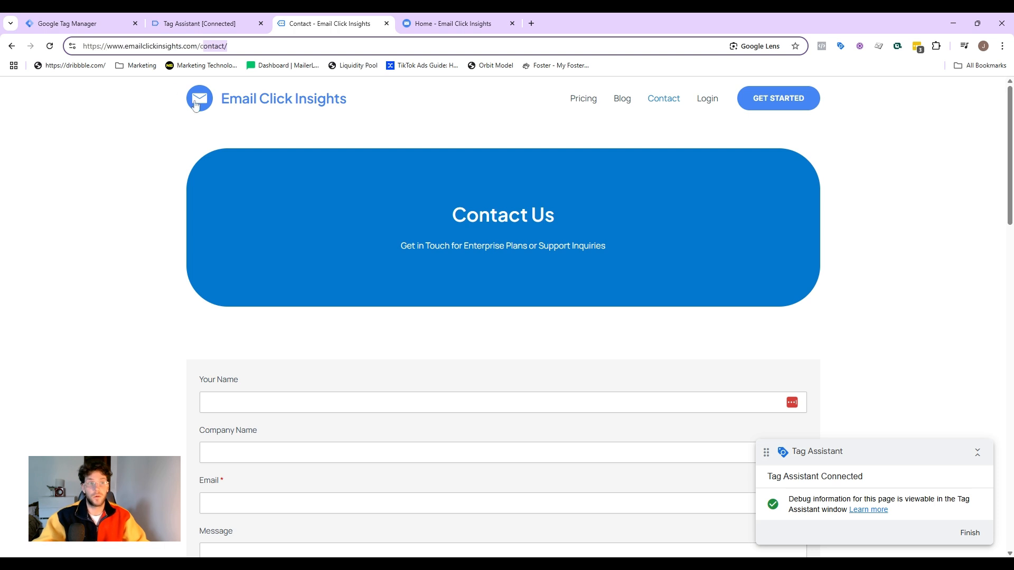
Return to Tag Assistant and highlight "/contact/" in the Link Click event's Click URL value.
{"action": "left_click", "coordinate": [200, 23]}
{"action": "left_click", "coordinate": [460, 357]}
{"action": "left_click_drag", "start_coordinate": [460, 358], "coordinate": [433, 363]}
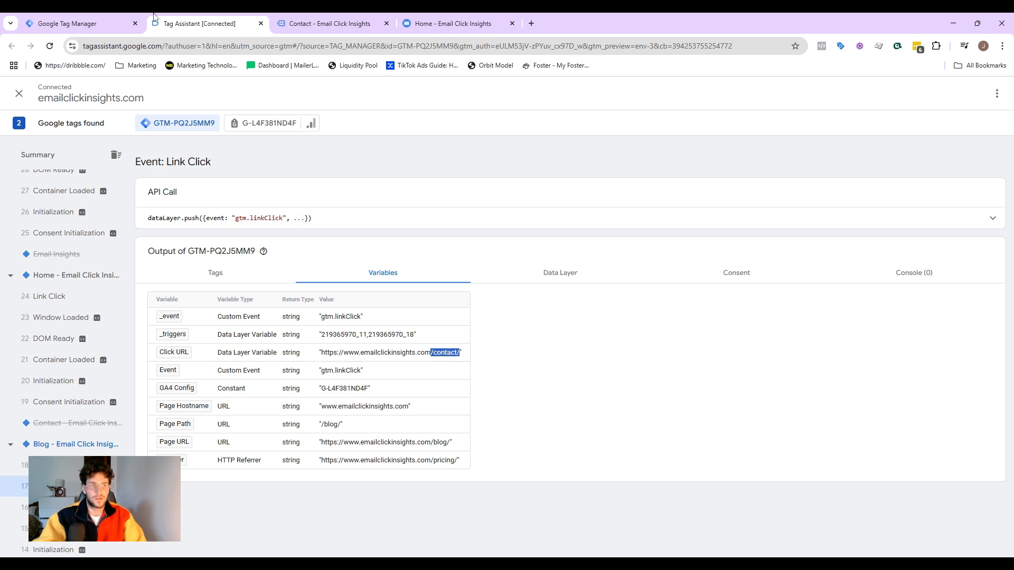
Switch to Google Tag Manager and create a new trigger of type Click - Just Links.
{"action": "left_click", "coordinate": [122, 21]}
{"action": "left_click", "coordinate": [72, 252]}
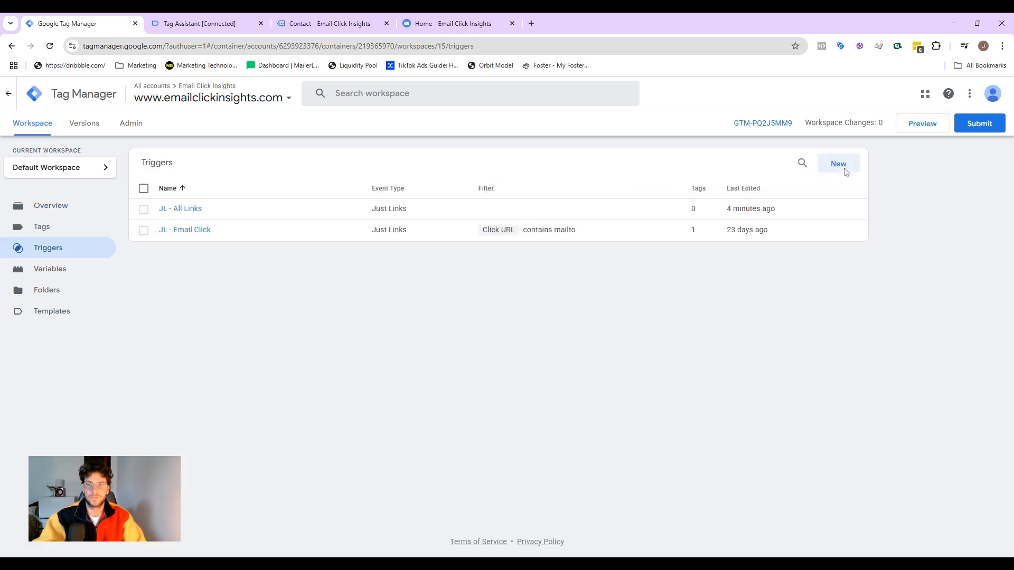
{"action": "left_click", "coordinate": [844, 172]}
{"action": "left_click", "coordinate": [563, 184]}
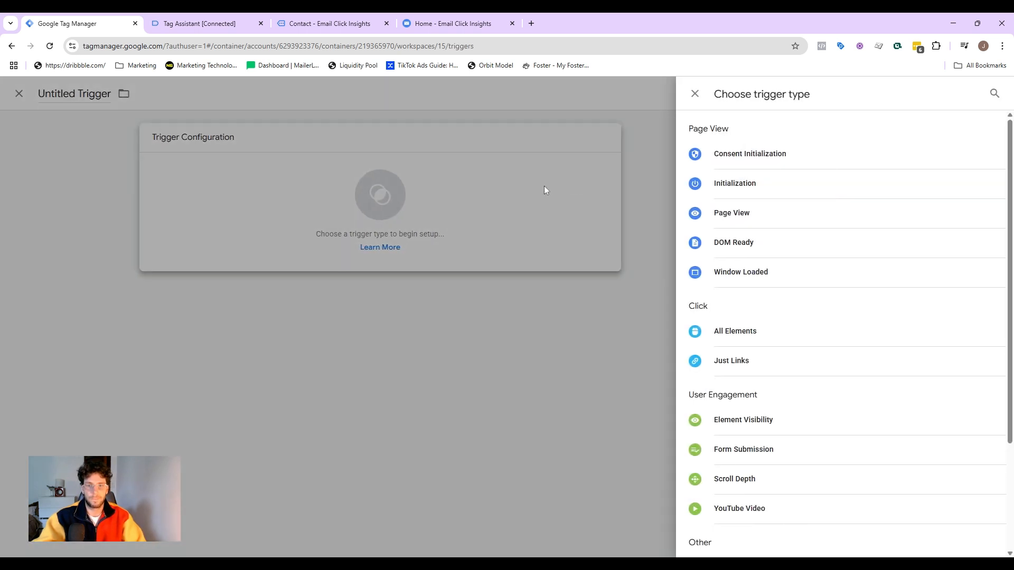
{"action": "left_click", "coordinate": [765, 365]}
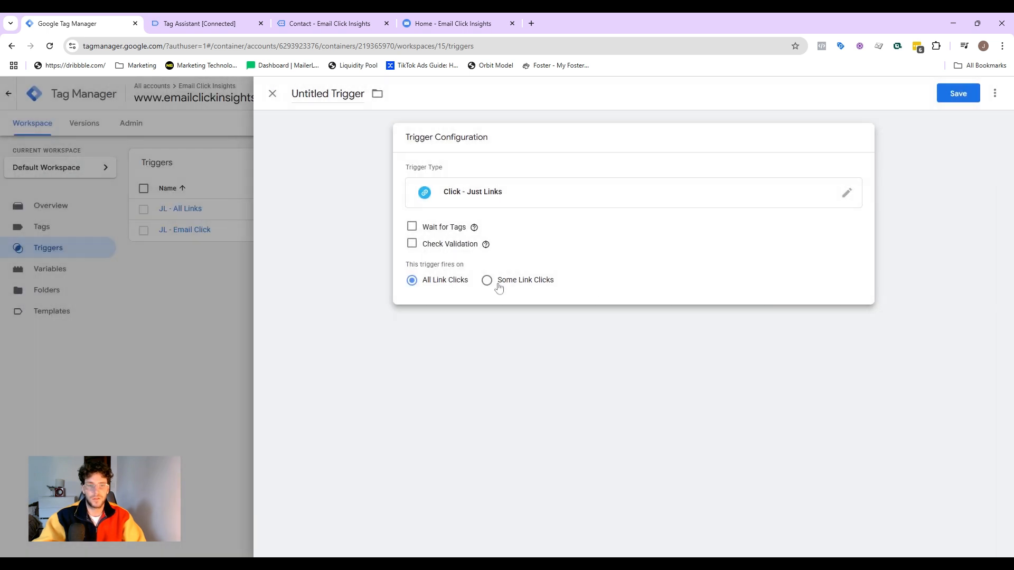
Set the new trigger to fire on some link clicks where Click URL contains /contact/.
{"action": "left_click", "coordinate": [522, 286]}
{"action": "left_click", "coordinate": [475, 323]}
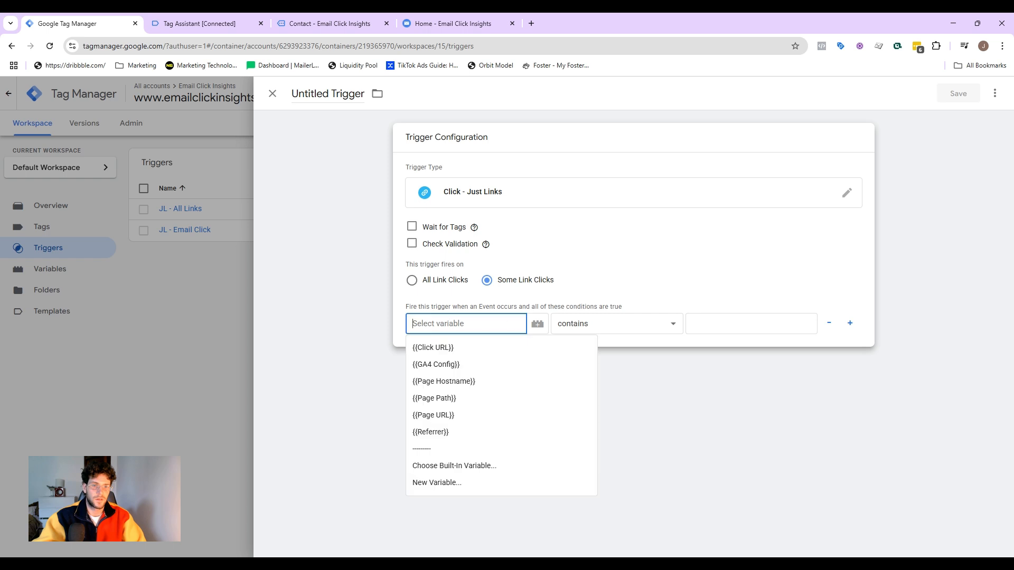
{"action": "left_click", "coordinate": [462, 346]}
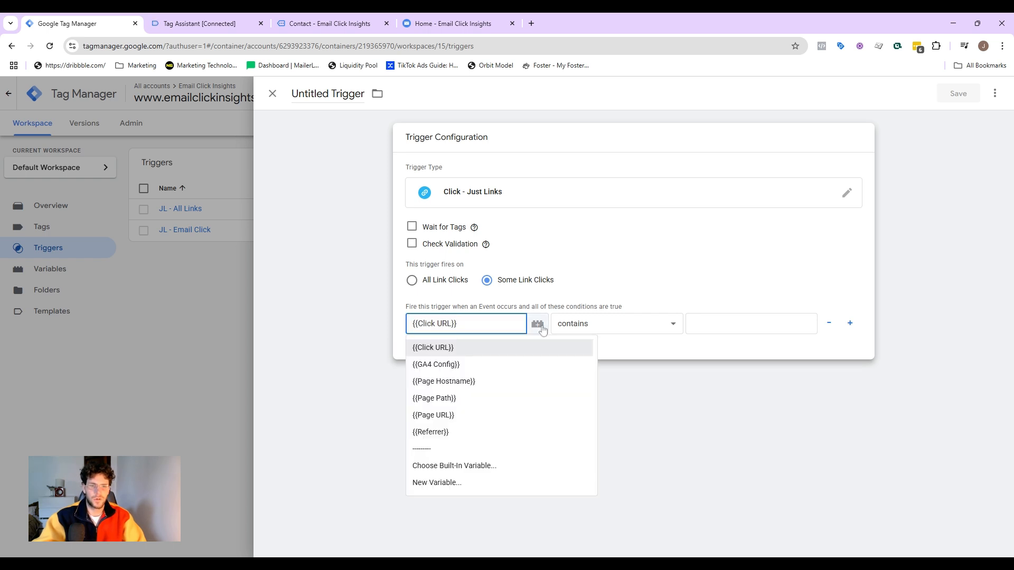
{"action": "left_click", "coordinate": [537, 323]}
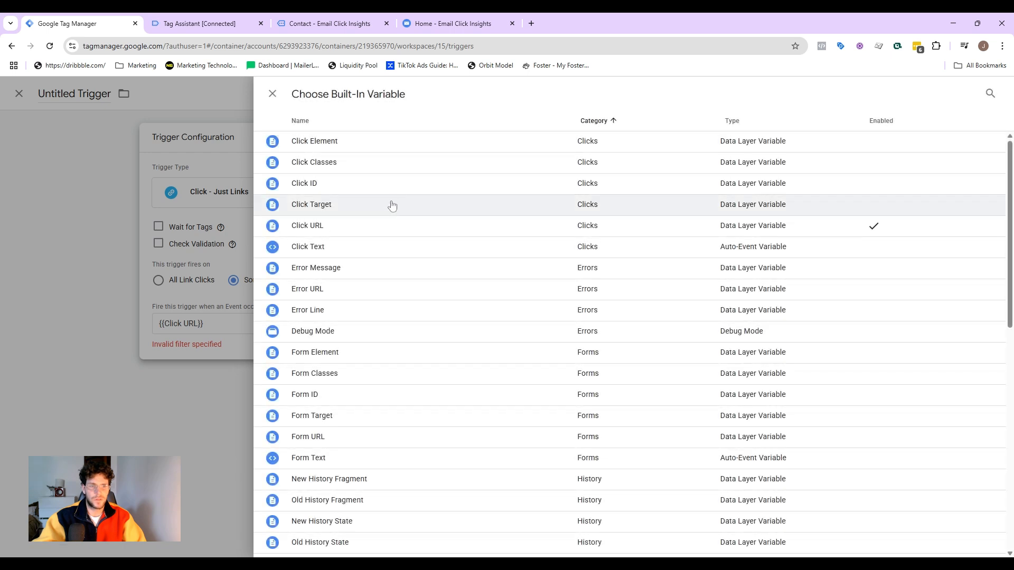
{"action": "left_click", "coordinate": [275, 99]}
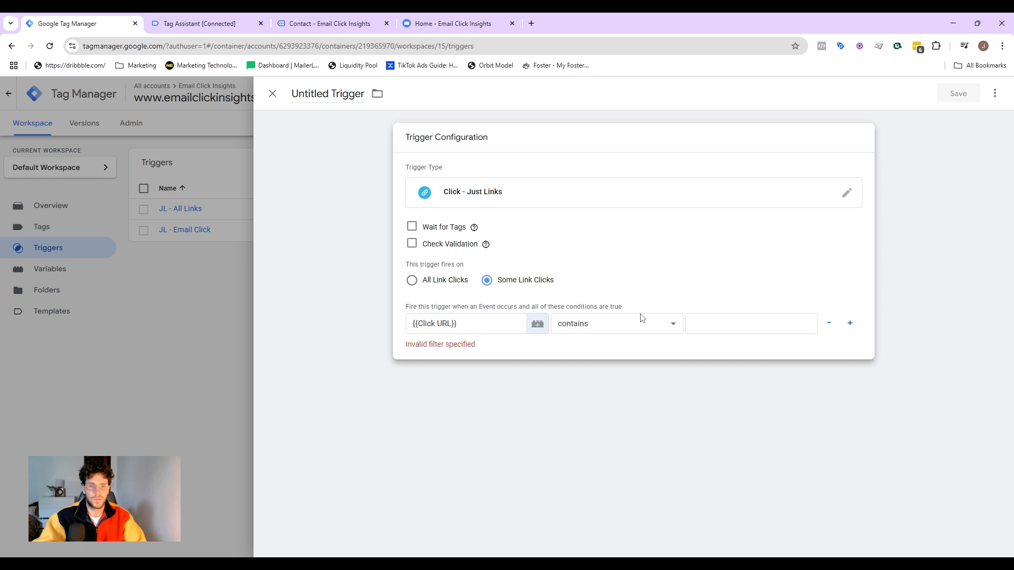
{"action": "left_click", "coordinate": [751, 323]}
{"action": "type", "text": "/contact/"}
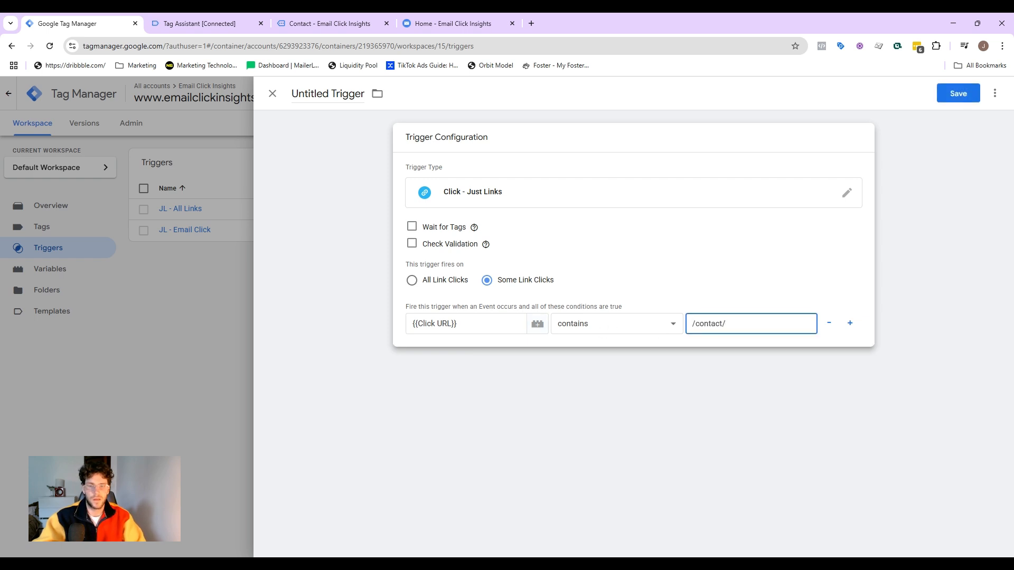
Name the trigger "JL - Contact Us" and save it.
{"action": "left_click", "coordinate": [301, 97]}
{"action": "type", "text": "J"}
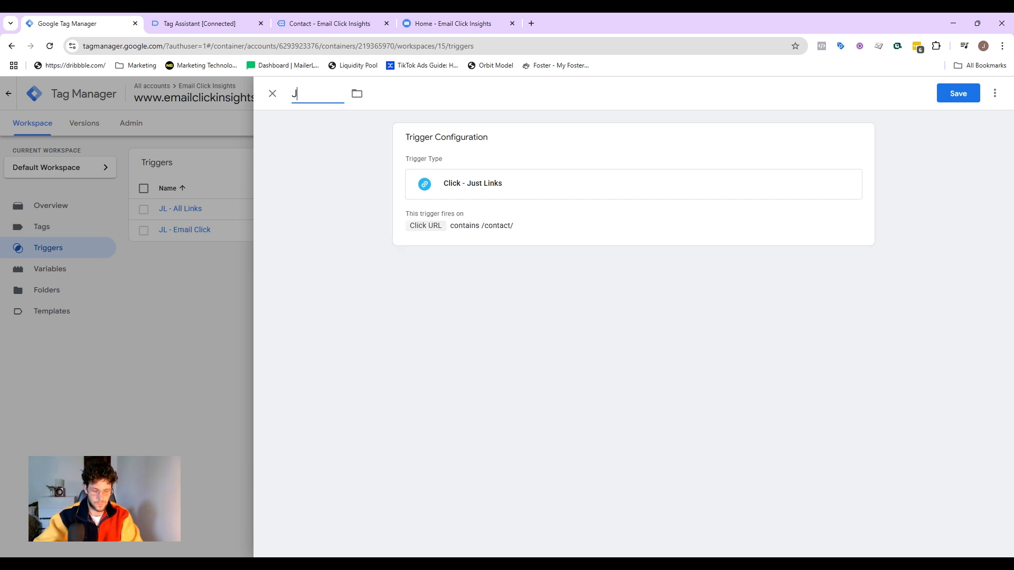
{"action": "type", "text": "L - Contact Us"}
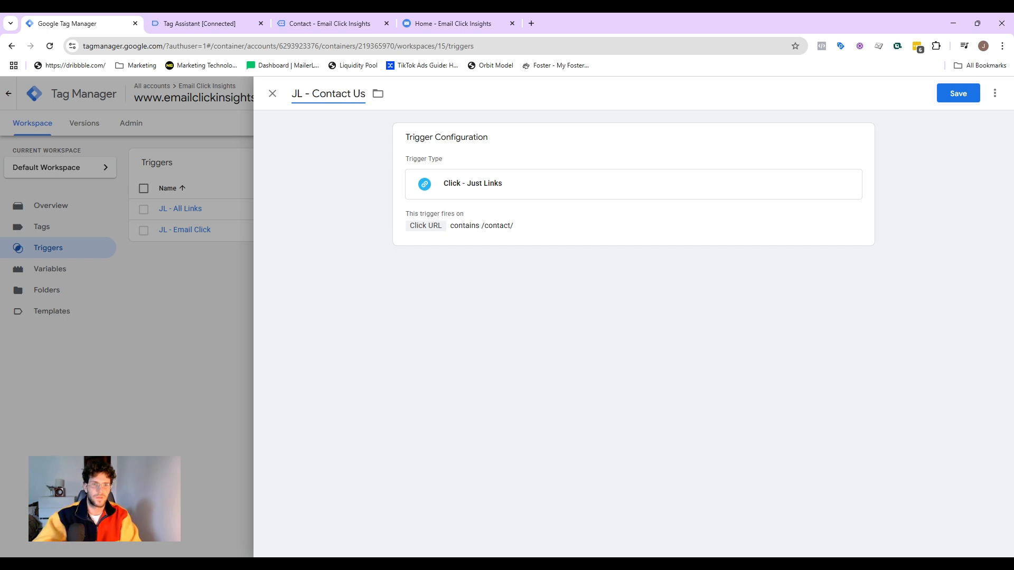
{"action": "left_click", "coordinate": [954, 95]}
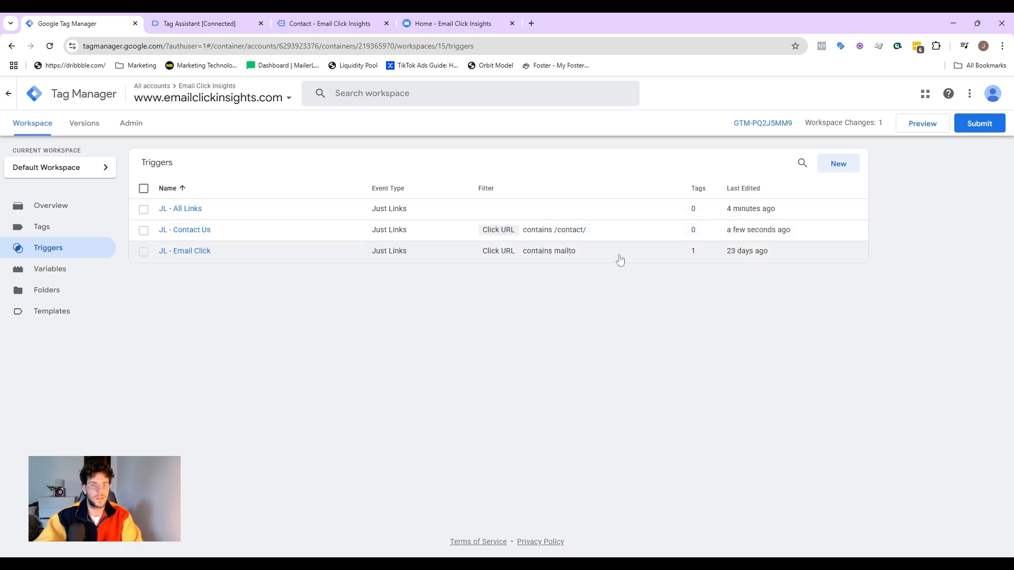
Create a new tag of type Google Analytics: GA4 Event.
{"action": "left_click", "coordinate": [77, 230]}
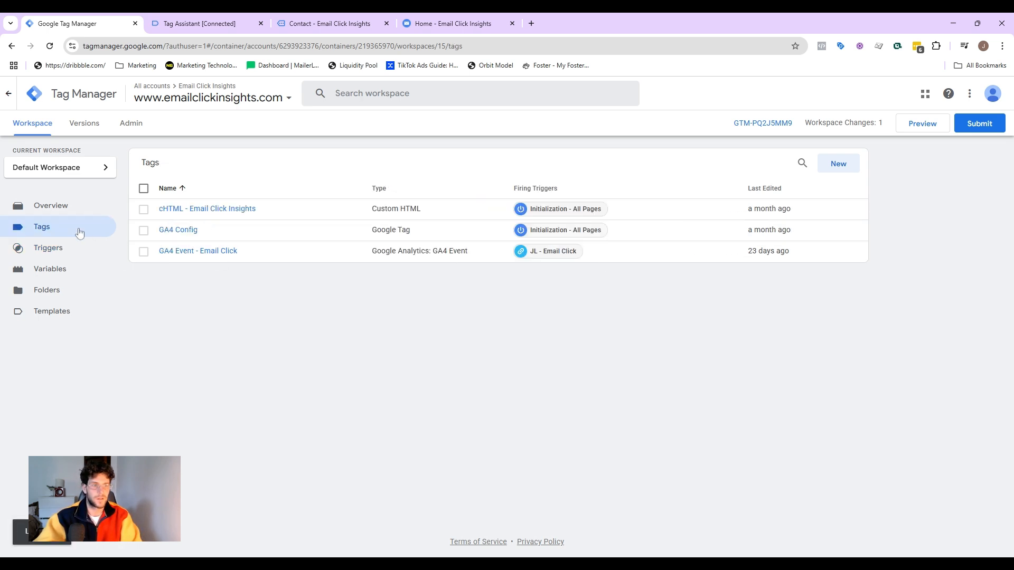
{"action": "left_click", "coordinate": [841, 164]}
{"action": "left_click", "coordinate": [543, 184]}
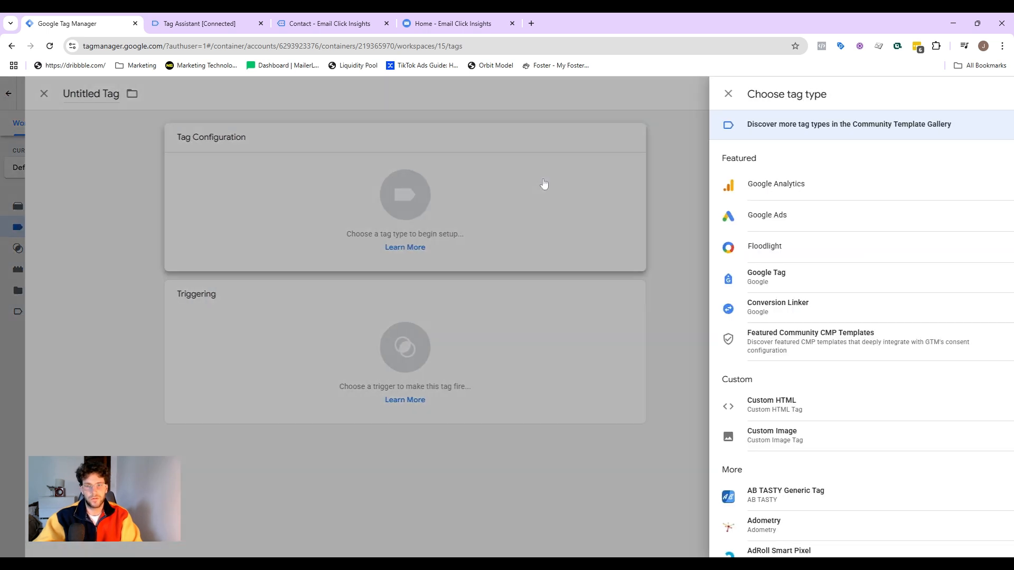
{"action": "left_click", "coordinate": [738, 196]}
{"action": "left_click", "coordinate": [783, 191]}
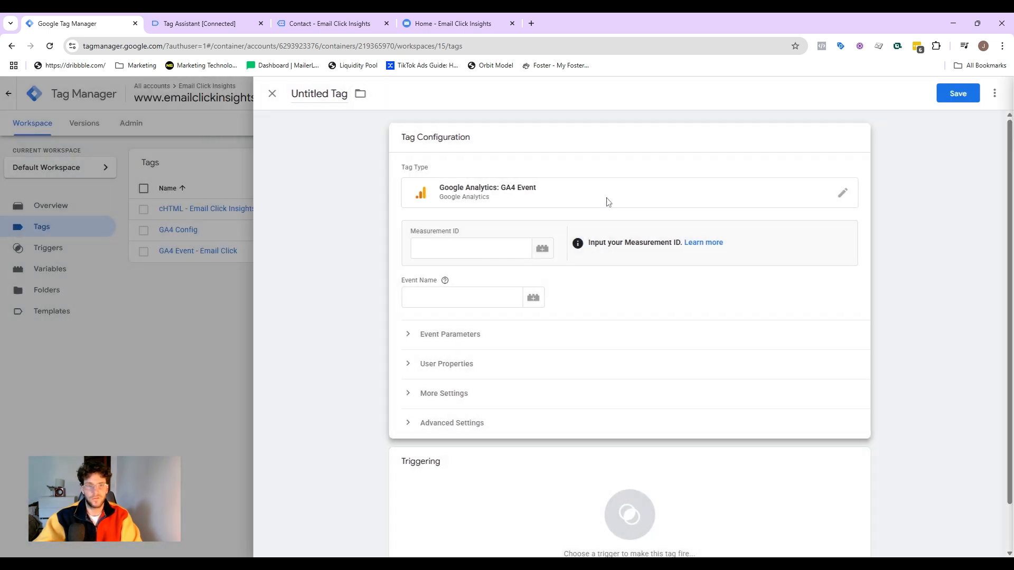
Set the tag's Measurement ID to the GA4 Config variable and its event name to contact_click.
{"action": "left_click", "coordinate": [542, 252]}
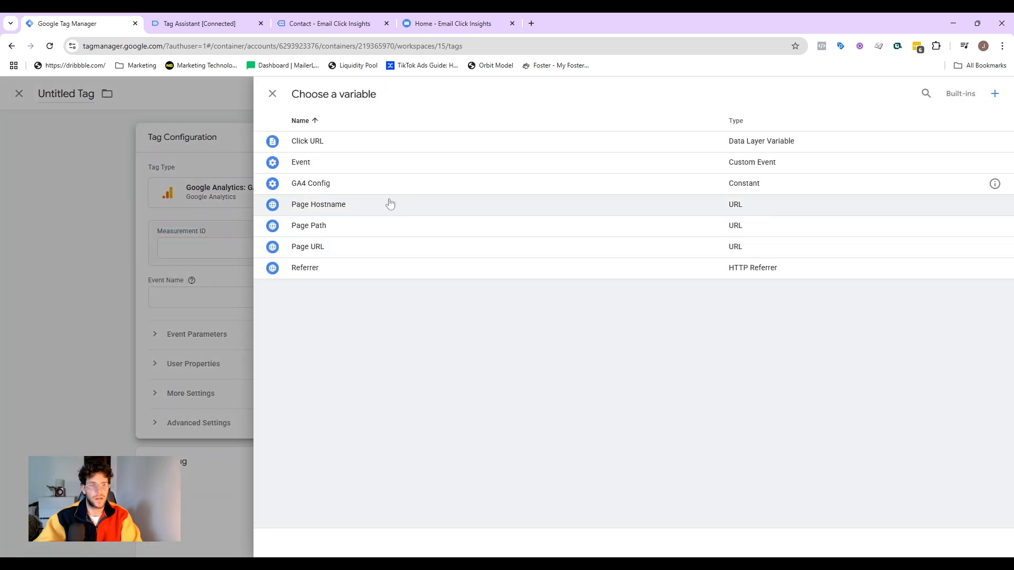
{"action": "left_click", "coordinate": [385, 190]}
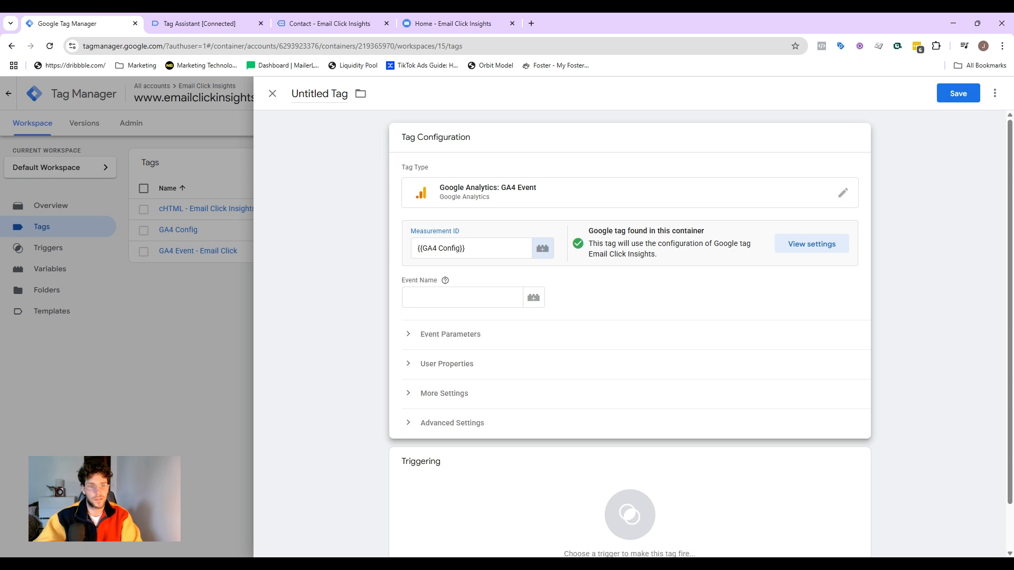
{"action": "left_click", "coordinate": [452, 298]}
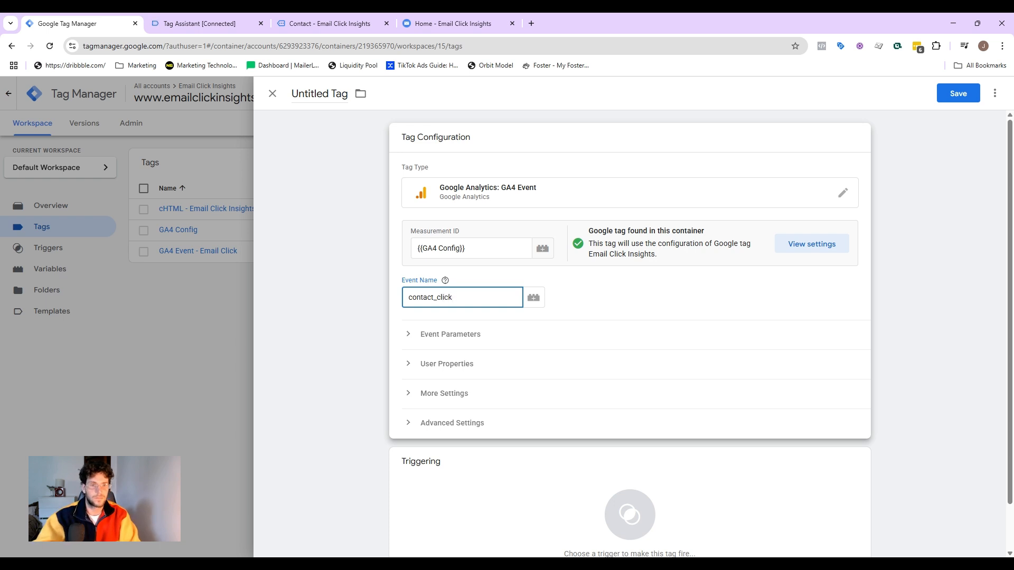
Assign JL - Contact Us as the tag's firing trigger.
{"action": "scroll", "coordinate": [453, 369], "scroll_direction": "down", "scroll_amount": 2}
{"action": "left_click", "coordinate": [452, 428]}
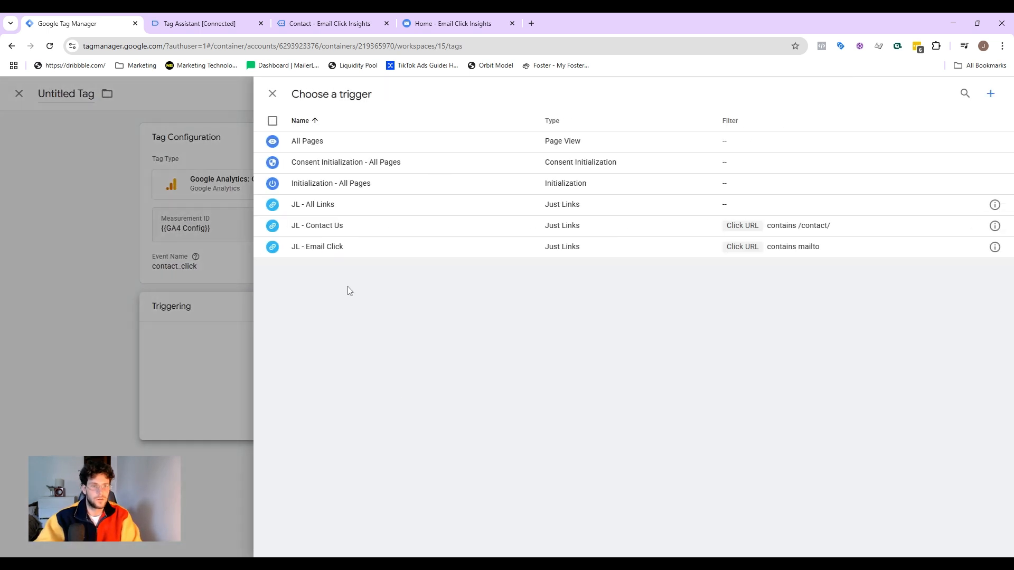
{"action": "left_click", "coordinate": [367, 229]}
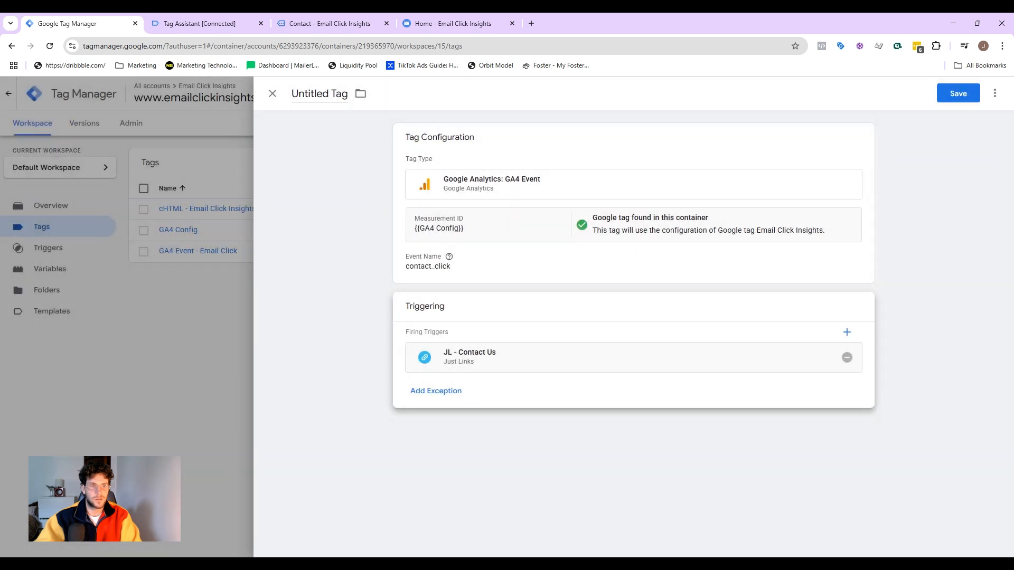
Name the tag "GA4 Event - Contact Click" and save it.
{"action": "left_click", "coordinate": [320, 93]}
{"action": "type", "text": "GA4 Event -"}
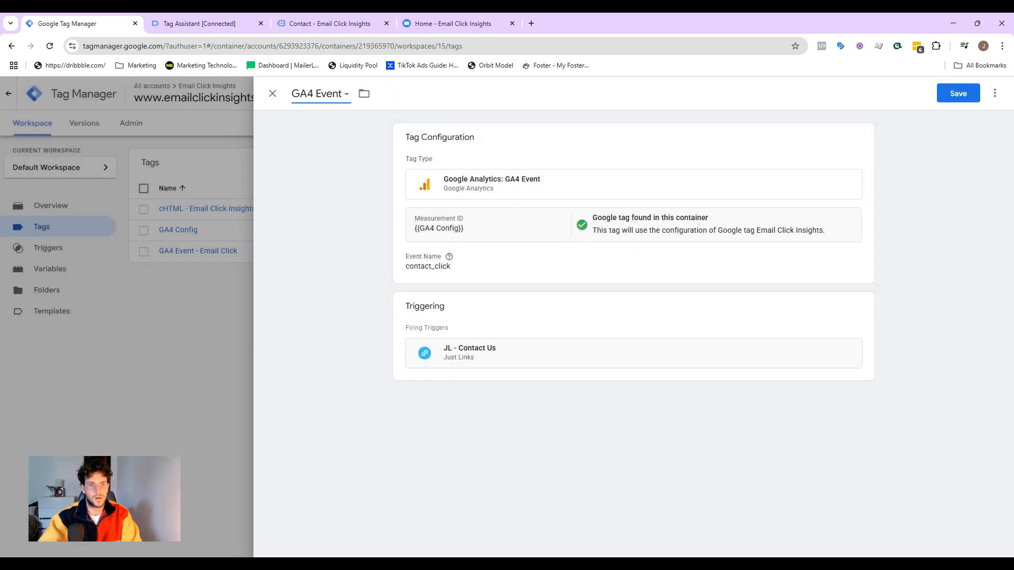
{"action": "type", "text": " Contact Click"}
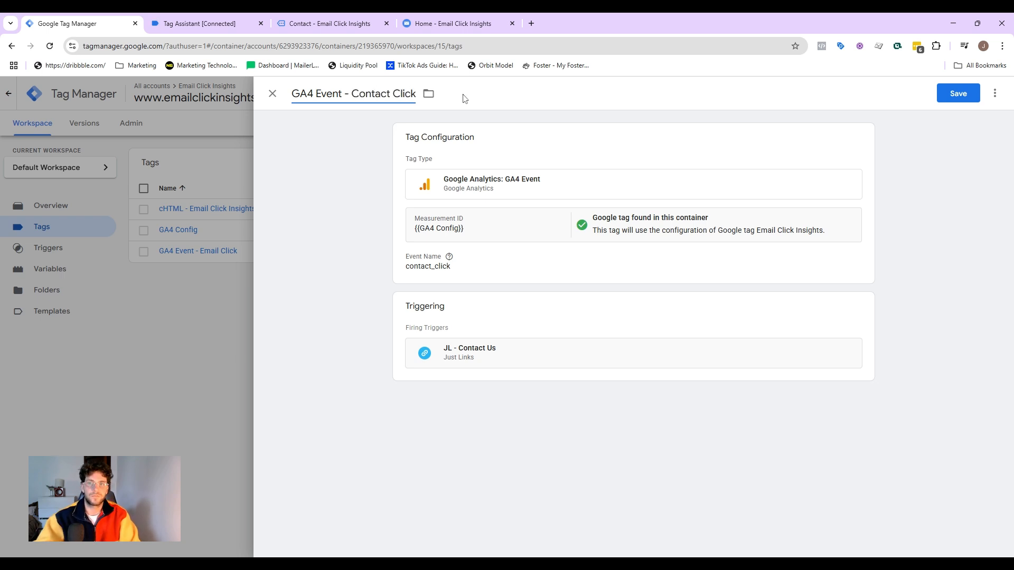
{"action": "left_click", "coordinate": [958, 93]}
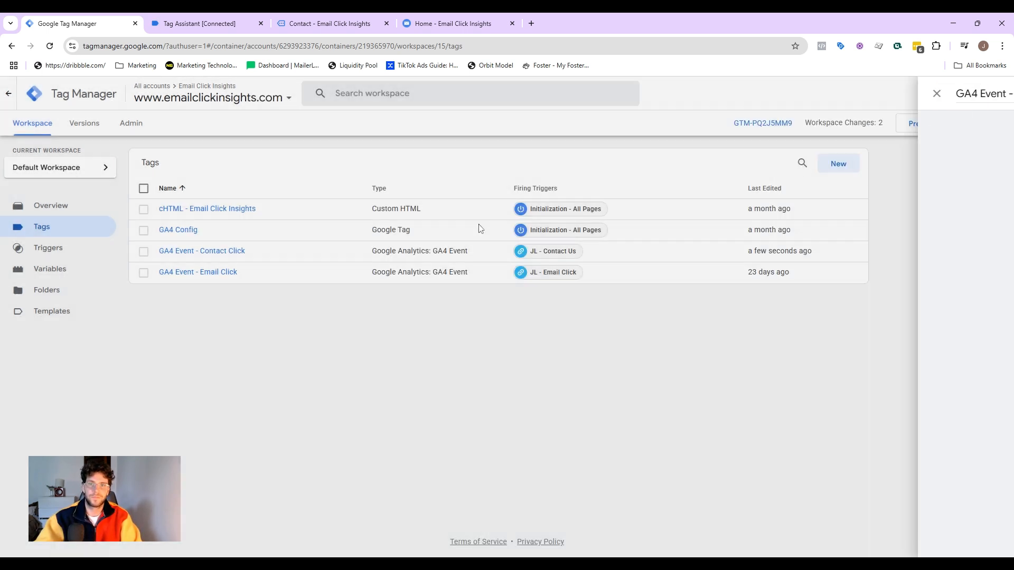
Submit the workspace changes and publish them as a new container version.
{"action": "left_click", "coordinate": [975, 122]}
{"action": "left_click", "coordinate": [974, 94]}
{"action": "left_click", "coordinate": [585, 402]}
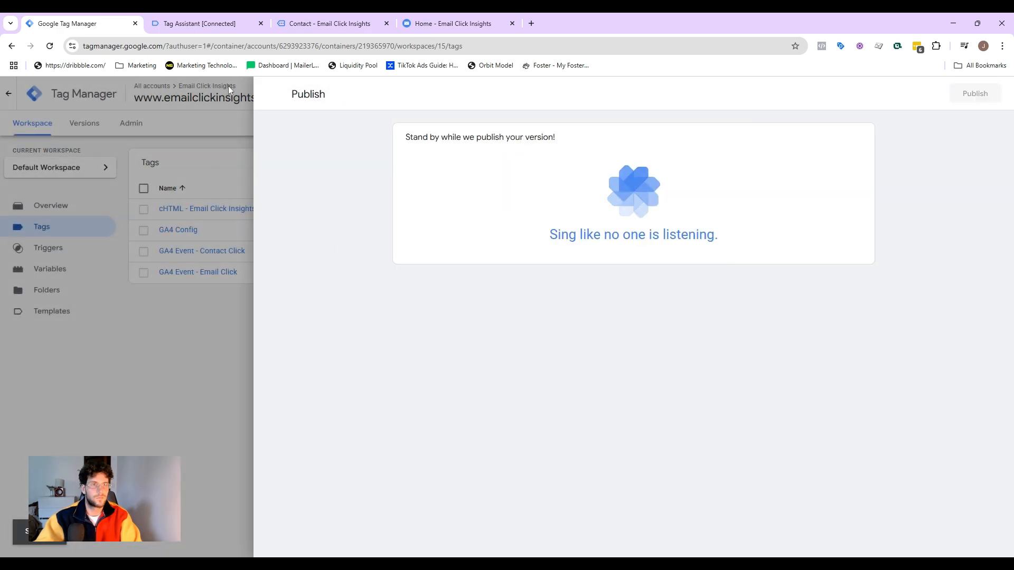
Close the old Tag Assistant session and both website tabs, and return to the container's workspace.
{"action": "left_click", "coordinate": [256, 25]}
{"action": "left_click", "coordinate": [261, 23]}
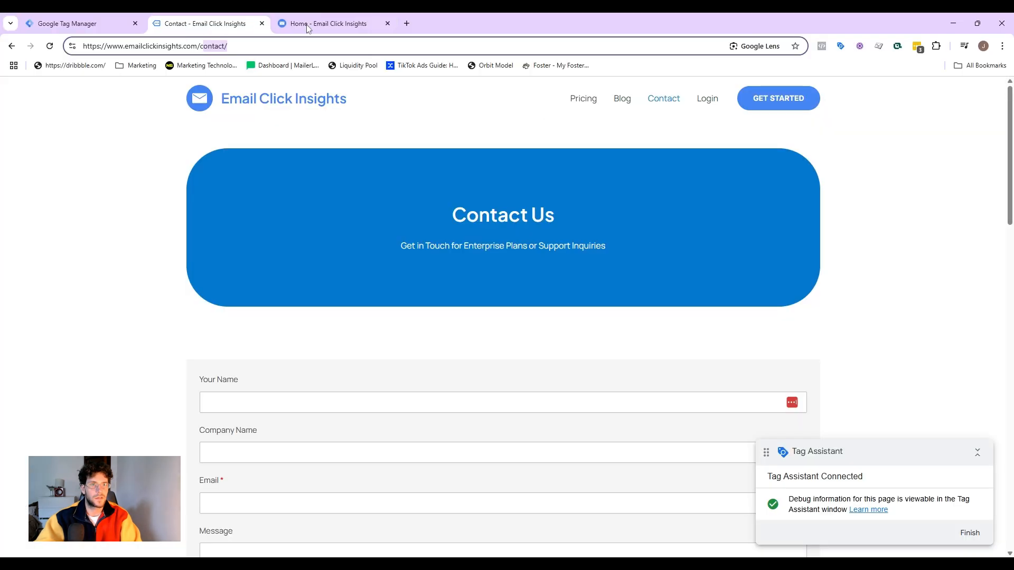
{"action": "left_click", "coordinate": [261, 24]}
{"action": "key", "text": "ctrl+1"}
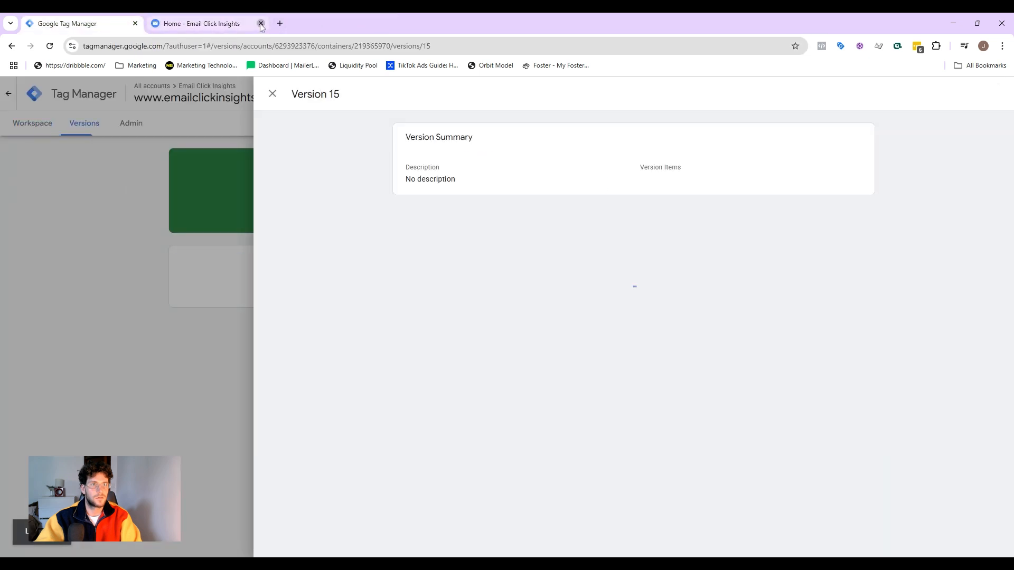
{"action": "left_click", "coordinate": [261, 23]}
{"action": "left_click", "coordinate": [122, 132]}
{"action": "left_click", "coordinate": [34, 124]}
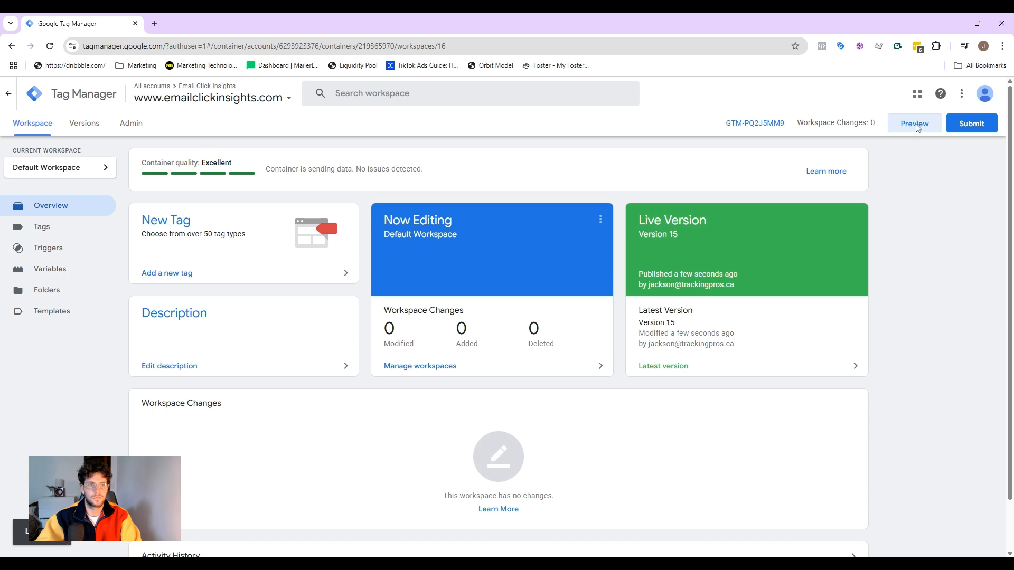
{"action": "left_click", "coordinate": [915, 124]}
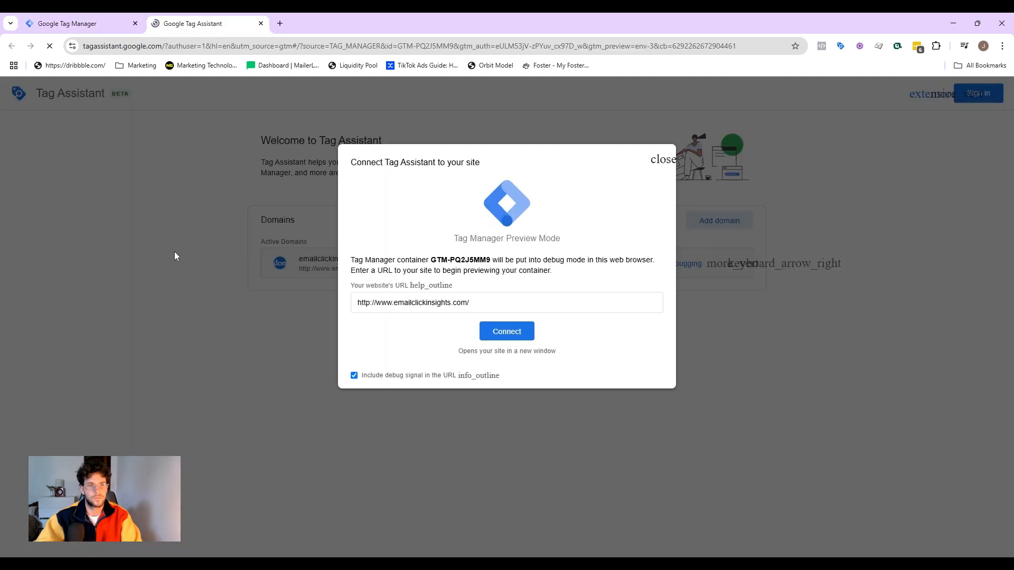
{"action": "left_click", "coordinate": [506, 330]}
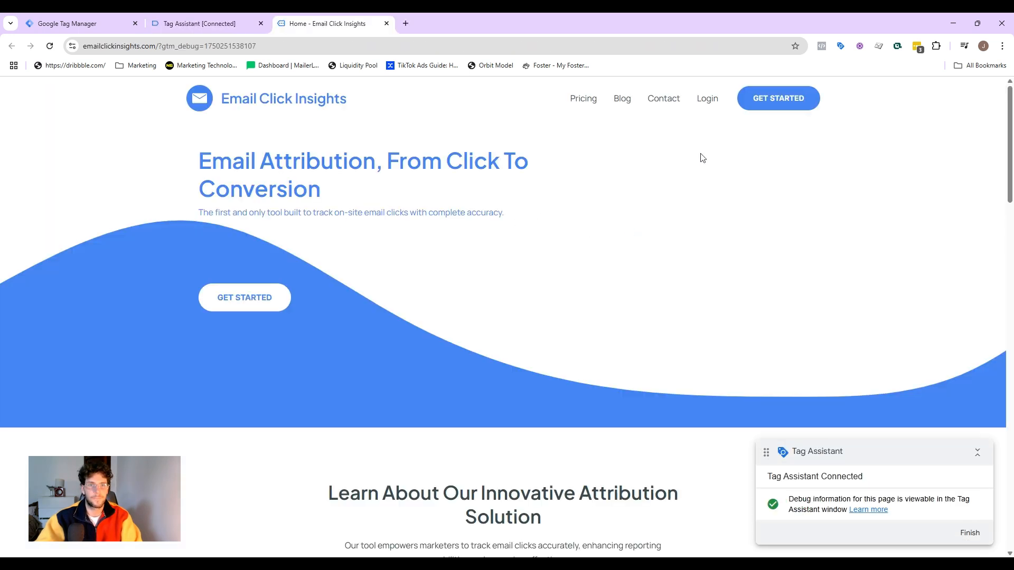
{"action": "left_click", "coordinate": [666, 102]}
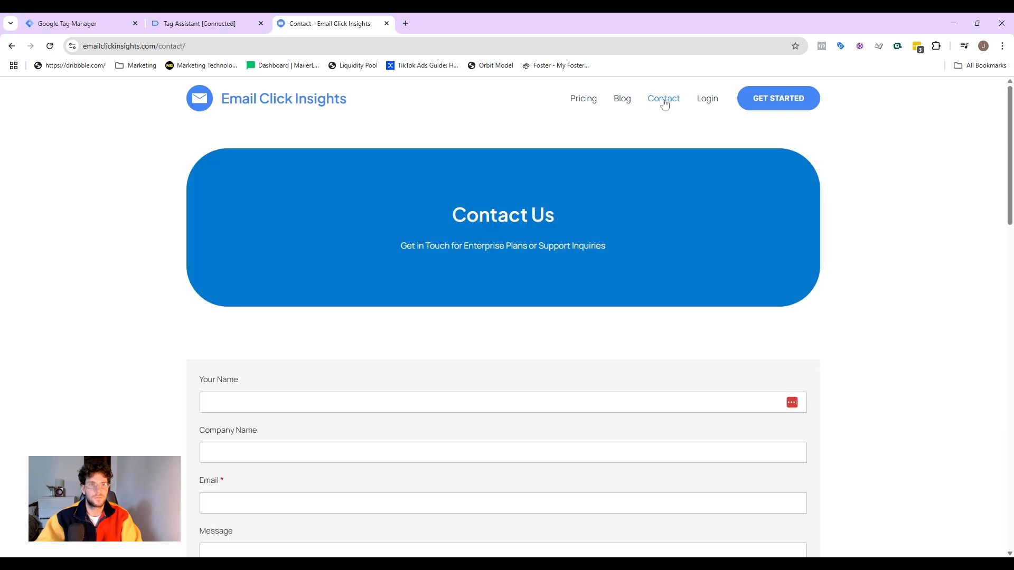
Switch to Tag Assistant and examine which tags fired on the home page's Link Click event.
{"action": "left_click", "coordinate": [221, 19]}
{"action": "left_click", "coordinate": [521, 280]}
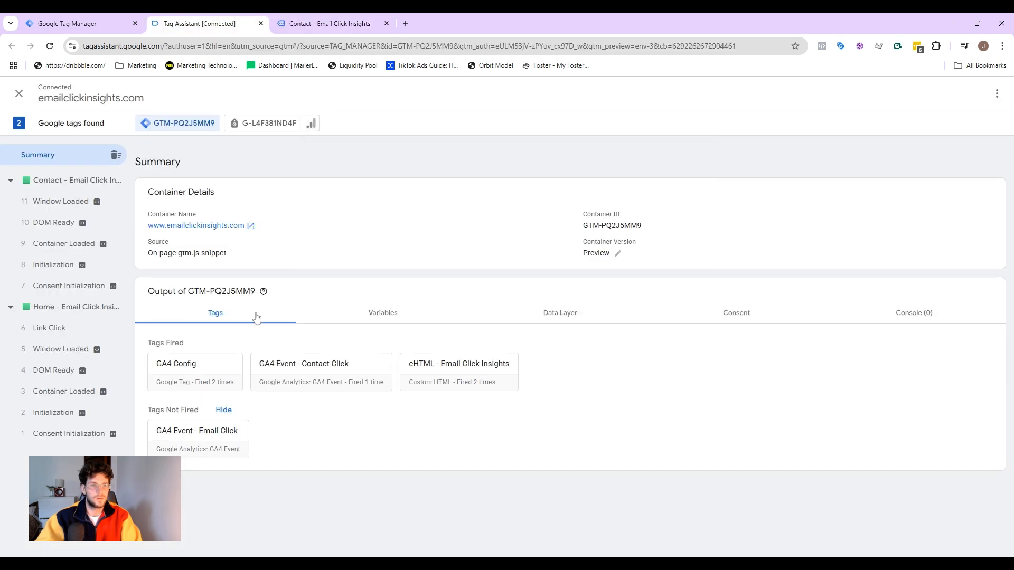
{"action": "left_click", "coordinate": [74, 329]}
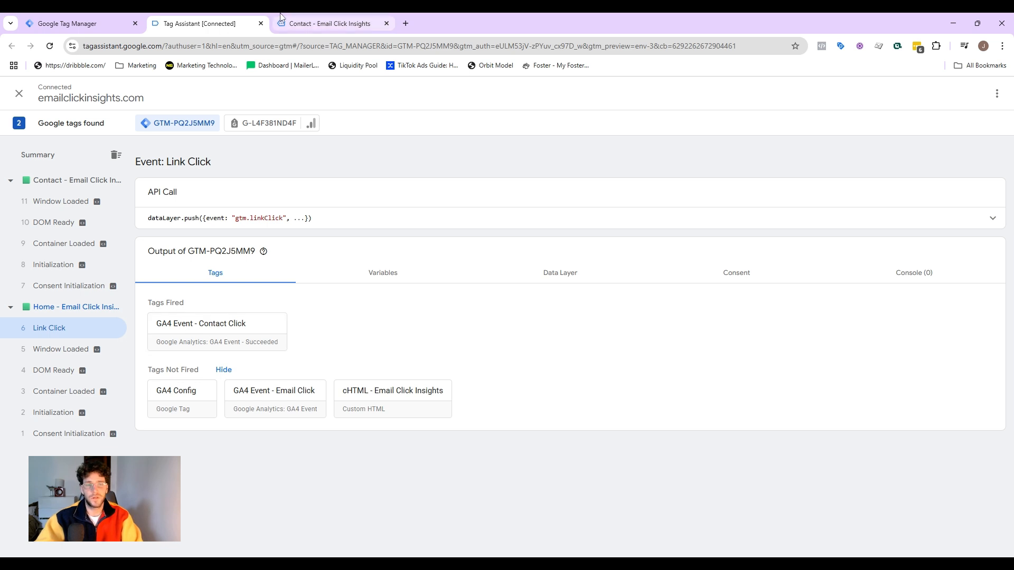
Check the container's trigger list, and copy the Click URL value from the Link Click event's variables in Tag Assistant.
{"action": "left_click", "coordinate": [116, 22]}
{"action": "left_click", "coordinate": [48, 248]}
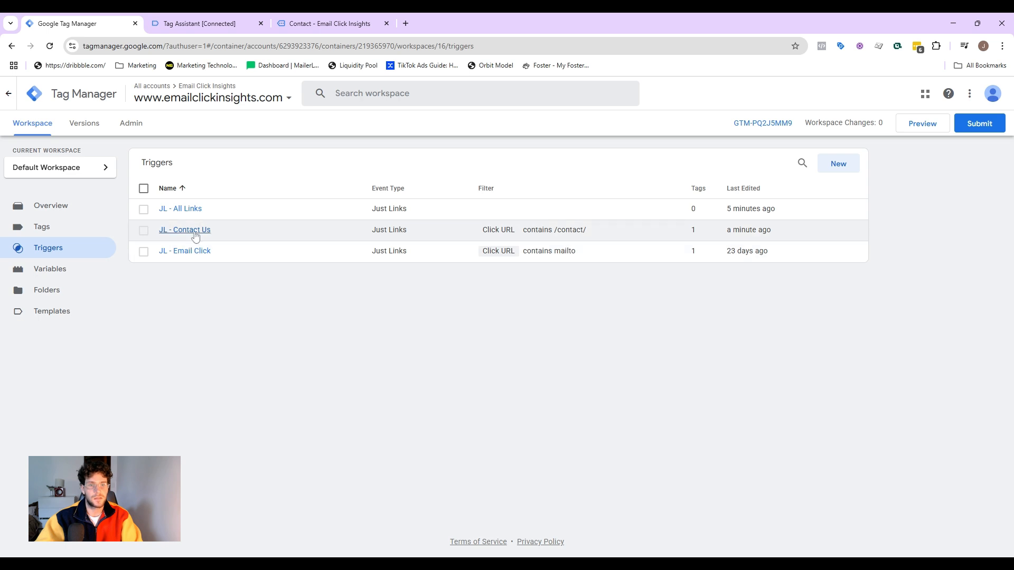
{"action": "left_click", "coordinate": [200, 23]}
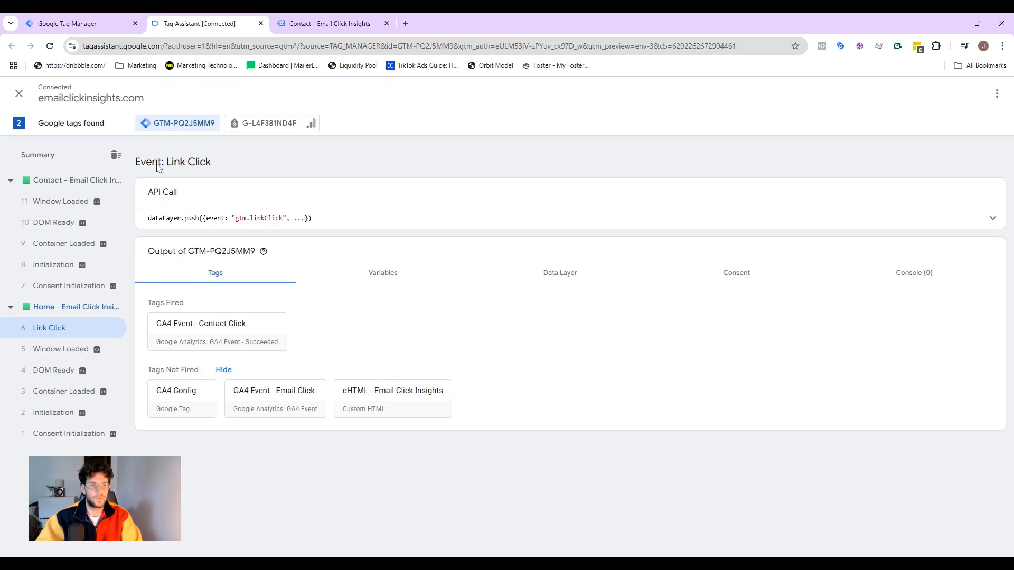
{"action": "left_click", "coordinate": [369, 280]}
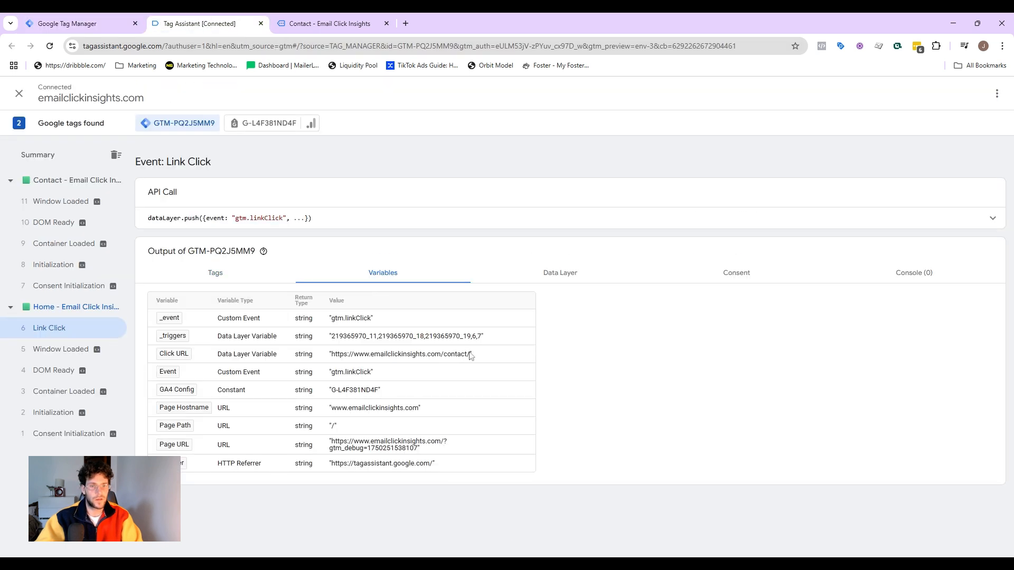
{"action": "left_click_drag", "start_coordinate": [471, 358], "coordinate": [332, 358]}
{"action": "key", "text": "ctrl+c"}
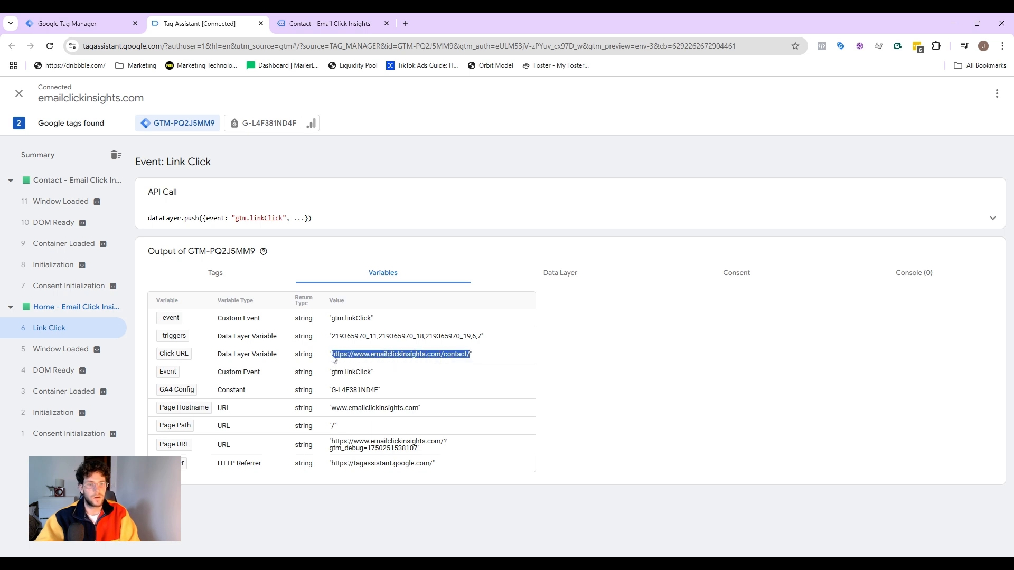
Return to Tag Manager and open the JL - Contact Us trigger's configuration for editing.
{"action": "key", "text": "ctrl+1"}
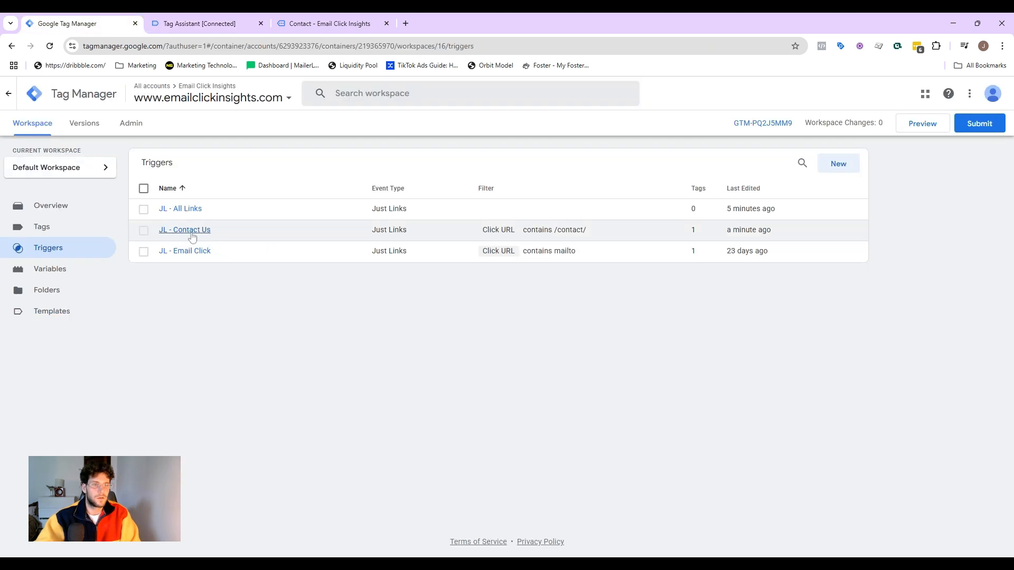
{"action": "left_click", "coordinate": [203, 230]}
{"action": "left_click", "coordinate": [530, 230]}
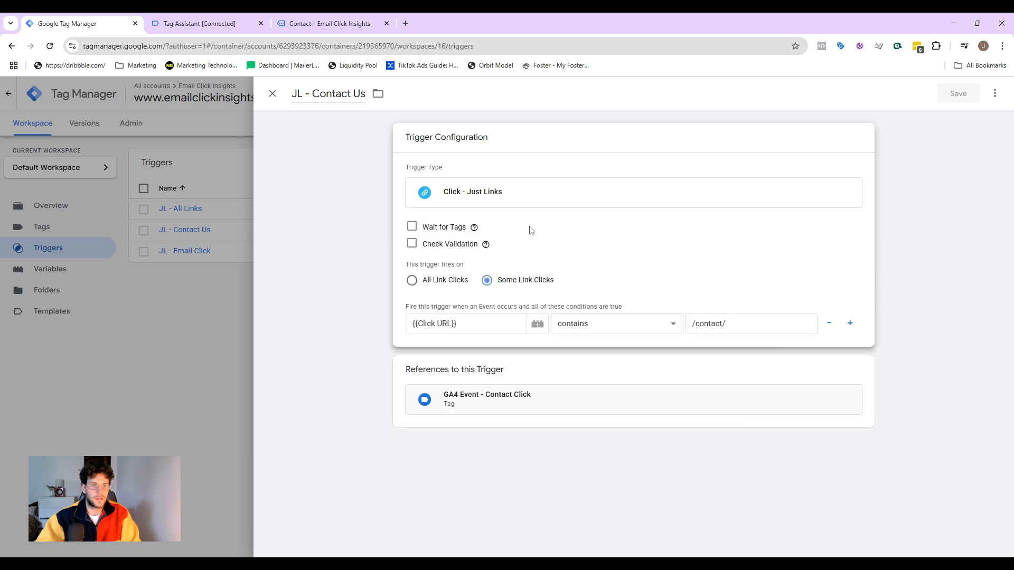
{"action": "left_click", "coordinate": [585, 325]}
{"action": "left_click", "coordinate": [602, 135]}
{"action": "left_click", "coordinate": [732, 321]}
{"action": "key", "text": "ctrl+a"}
{"action": "key", "text": "ctrl+v"}
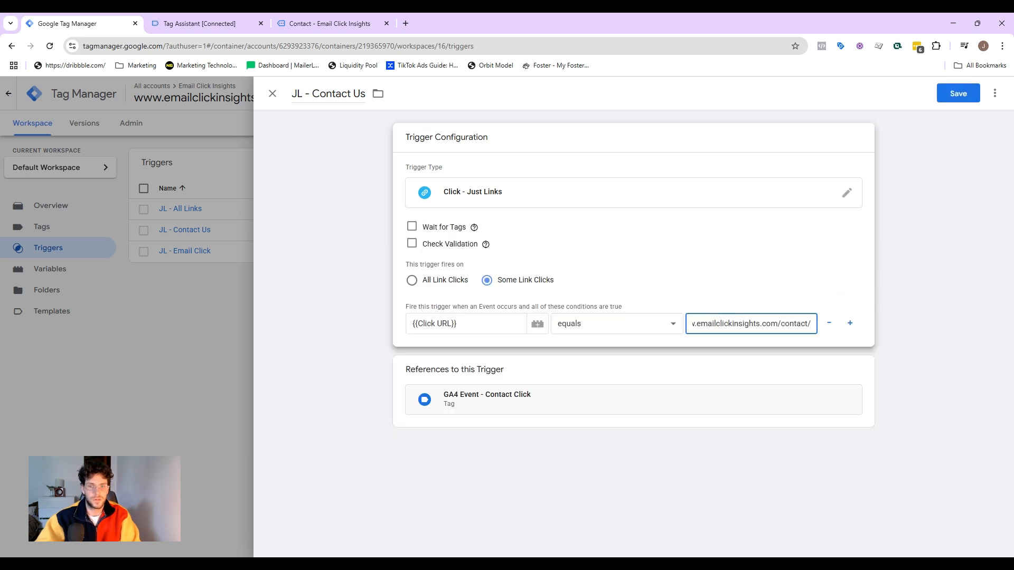
{"action": "key", "text": "ctrl+a"}
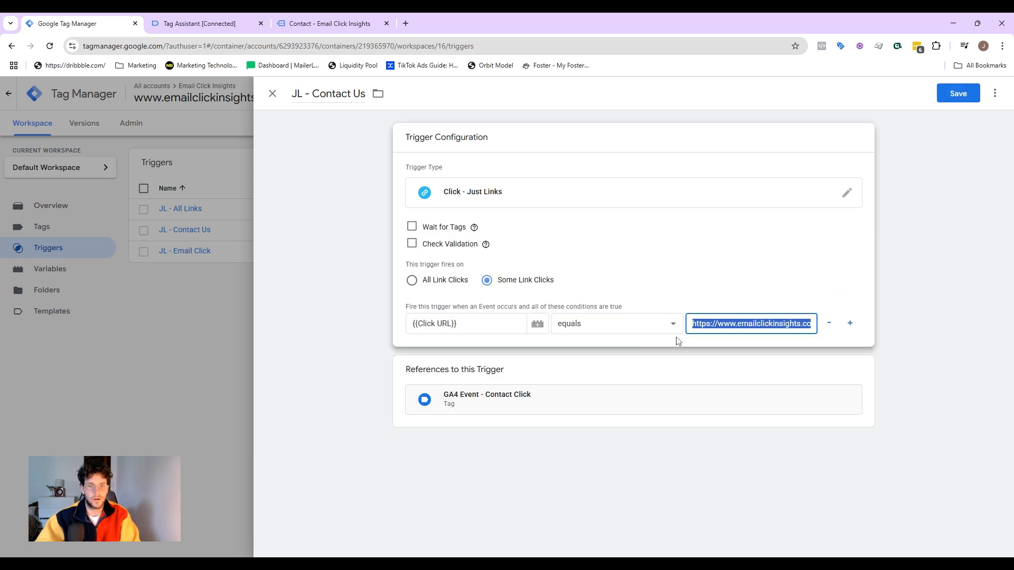
{"action": "left_click", "coordinate": [845, 278]}
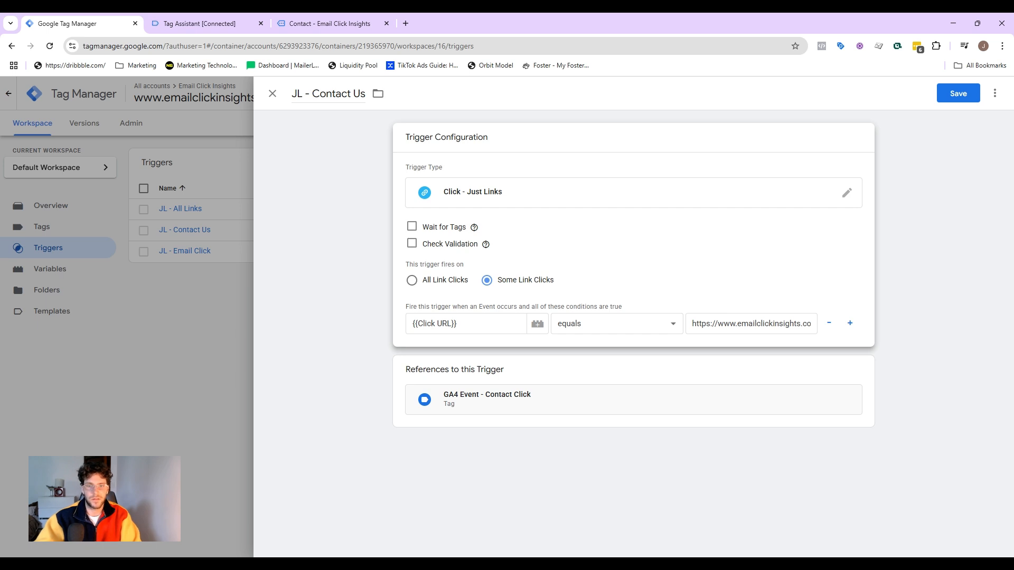
{"action": "left_click", "coordinate": [336, 19]}
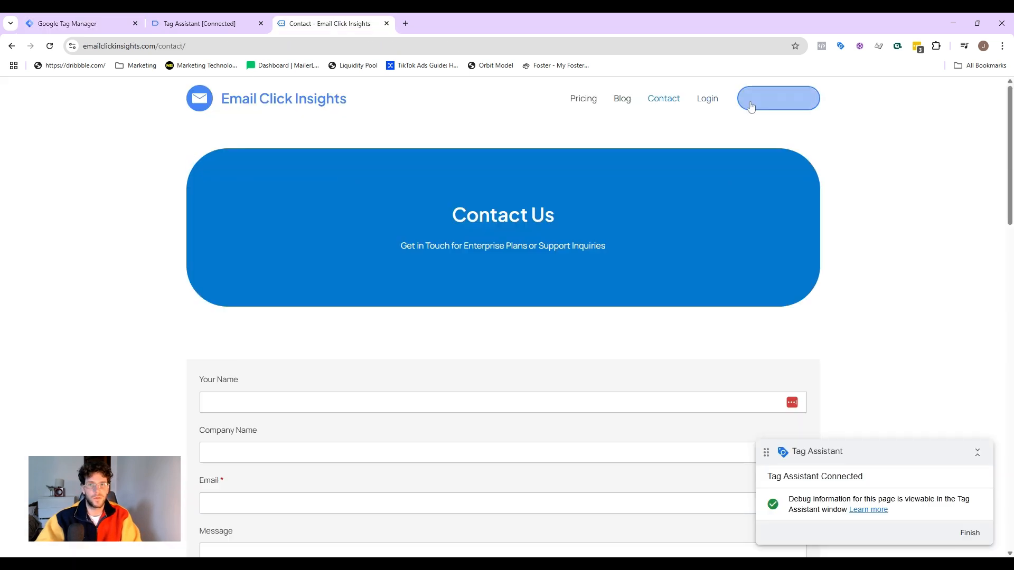
{"action": "left_click", "coordinate": [767, 104]}
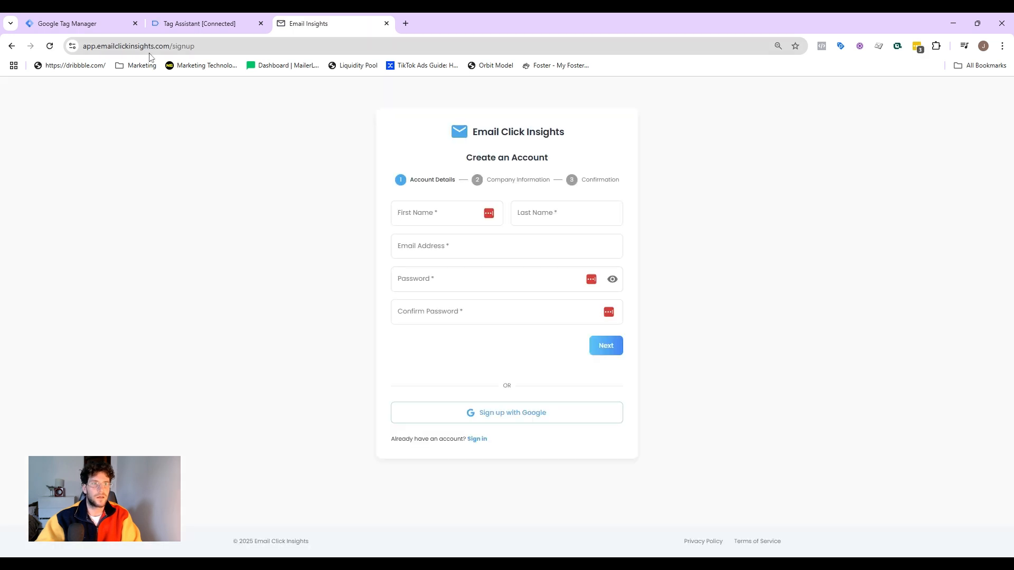
{"action": "left_click_drag", "start_coordinate": [171, 46], "coordinate": [62, 49]}
{"action": "left_click", "coordinate": [188, 47]}
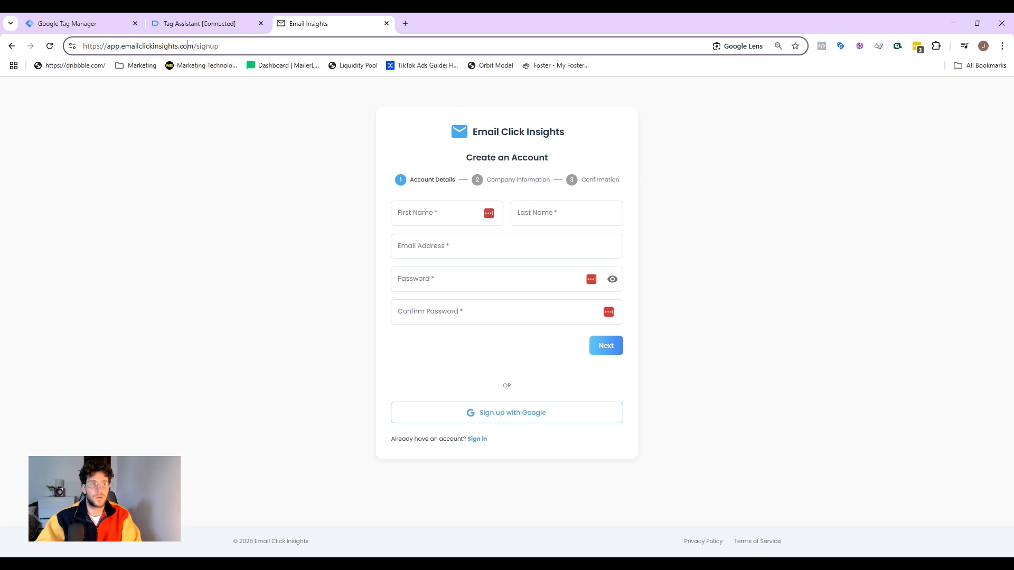
{"action": "left_click_drag", "start_coordinate": [106, 47], "coordinate": [187, 47]}
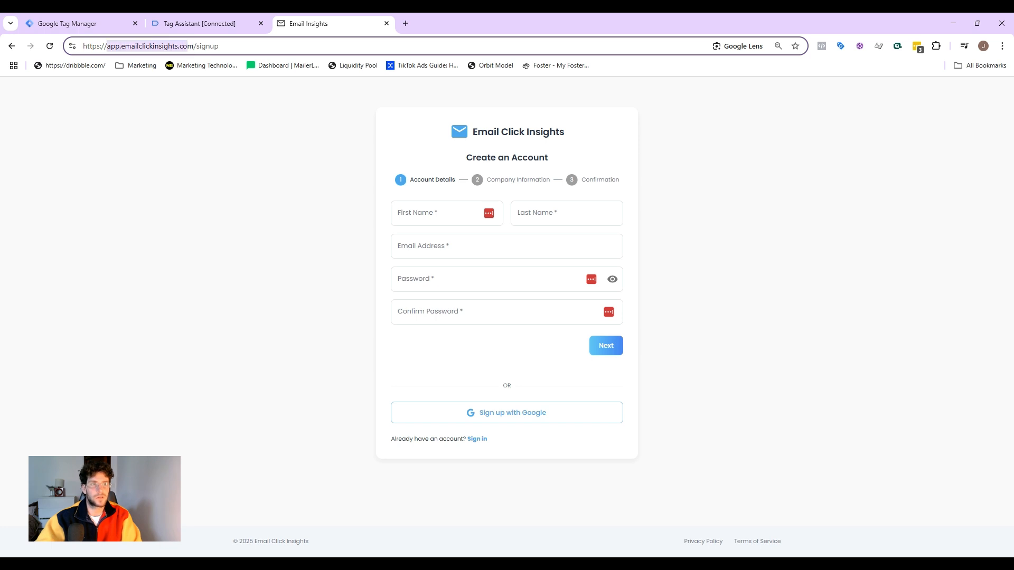
{"action": "left_click", "coordinate": [187, 47]}
{"action": "left_click_drag", "start_coordinate": [196, 46], "coordinate": [219, 46]}
{"action": "left_click", "coordinate": [188, 46]}
{"action": "left_click_drag", "start_coordinate": [194, 46], "coordinate": [83, 46]}
{"action": "key", "text": "ctrl+c"}
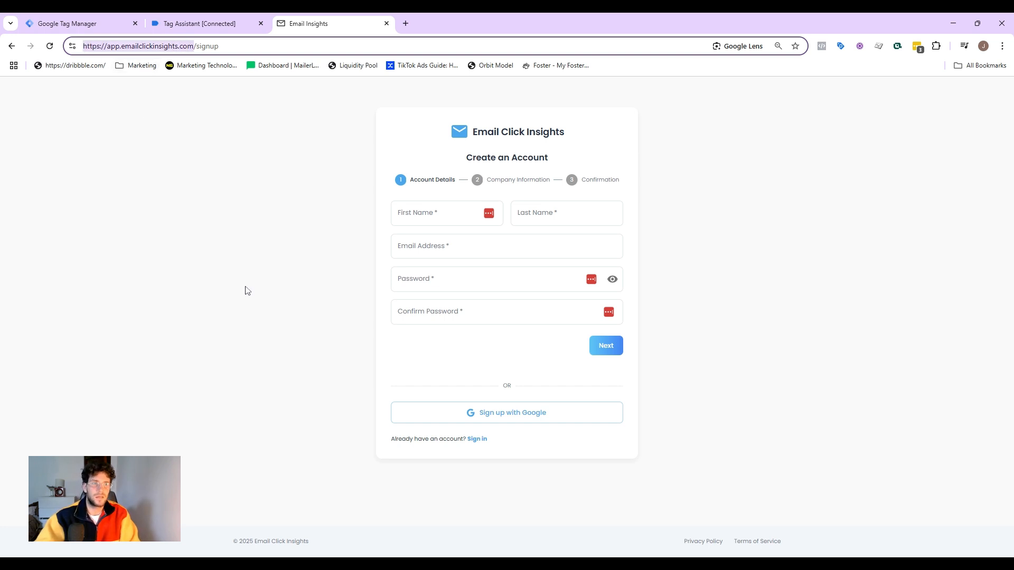
{"action": "left_click", "coordinate": [959, 453]}
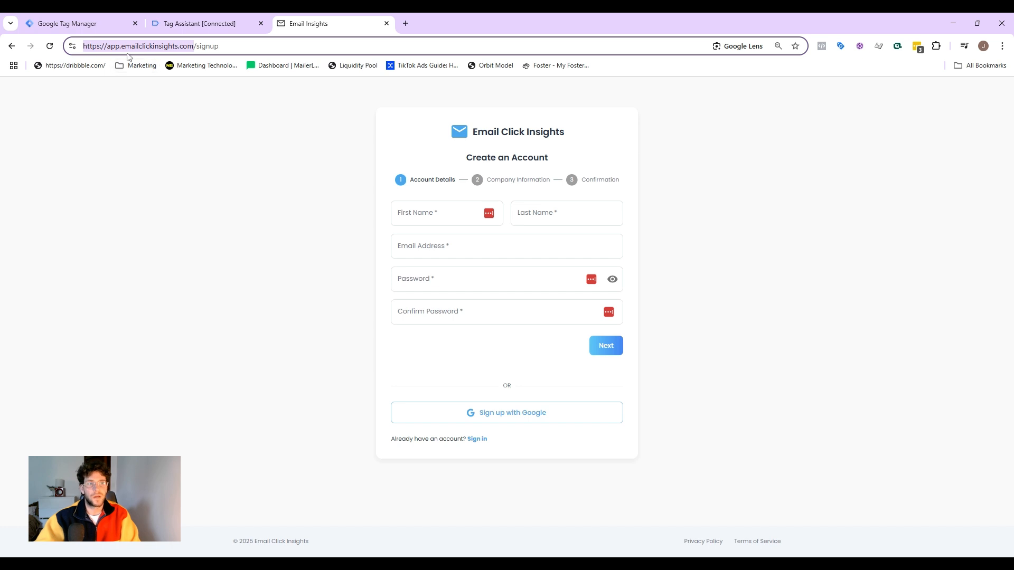
{"action": "left_click", "coordinate": [110, 23]}
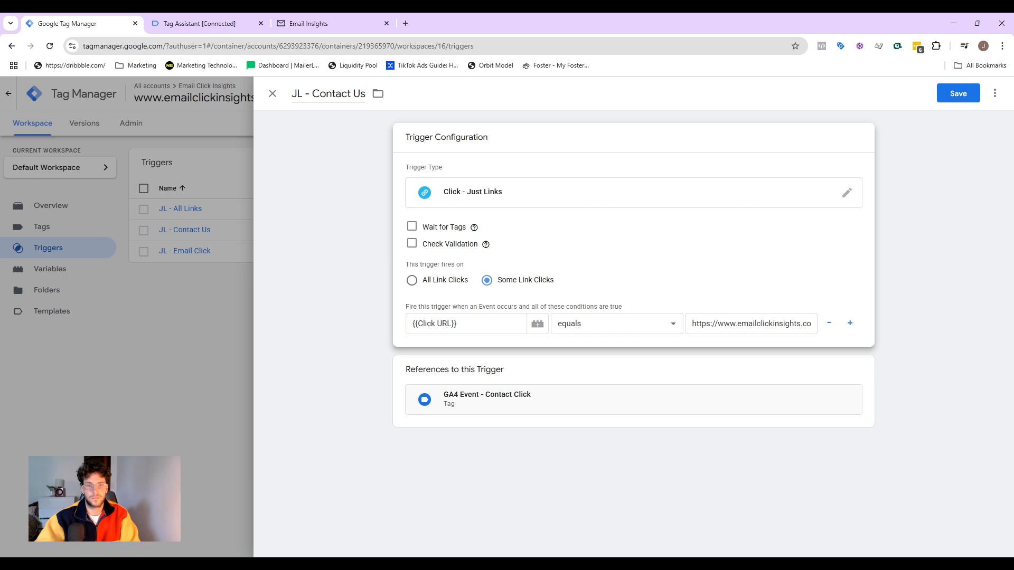
{"action": "left_click", "coordinate": [612, 87]}
{"action": "triple_click", "coordinate": [764, 323]}
{"action": "key", "text": "ctrl+v"}
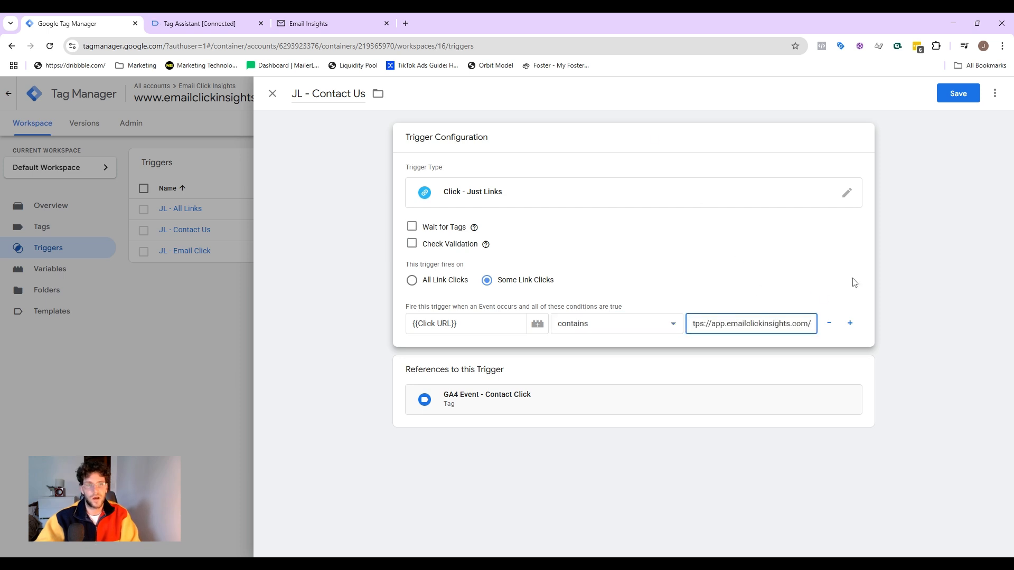
{"action": "left_click", "coordinate": [848, 288]}
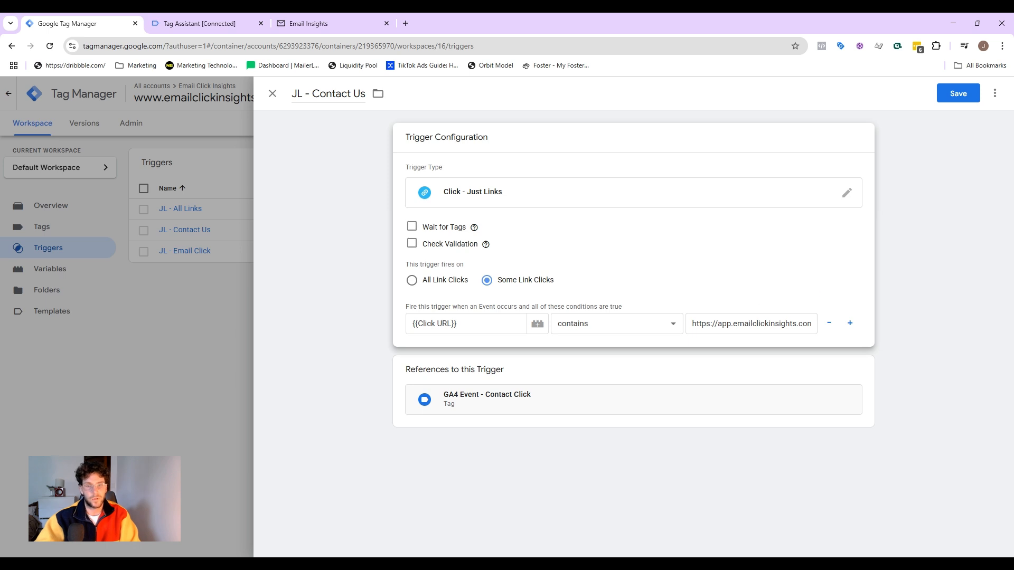
{"action": "left_click_drag", "start_coordinate": [717, 324], "coordinate": [807, 323]}
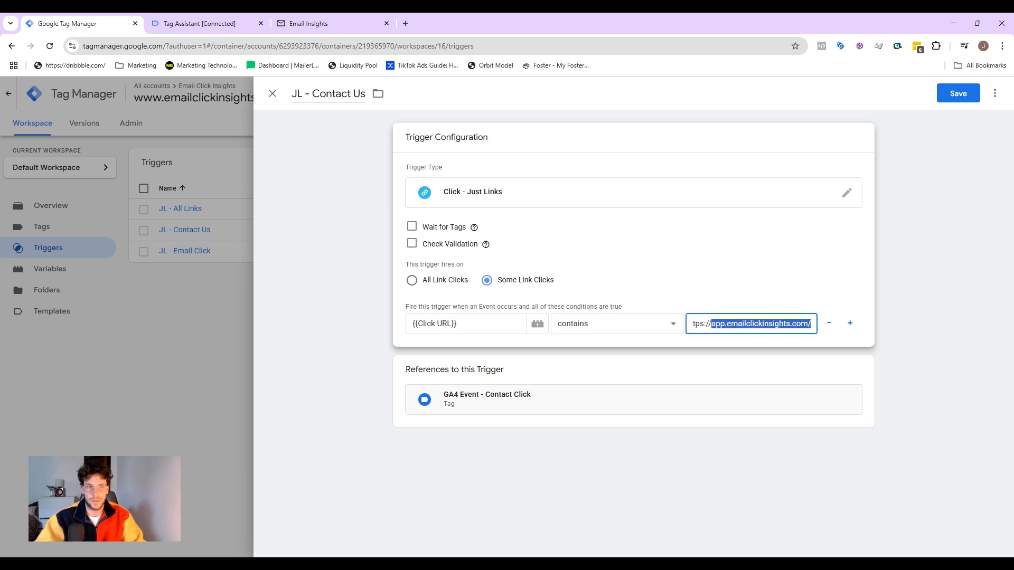
{"action": "left_click", "coordinate": [610, 328]}
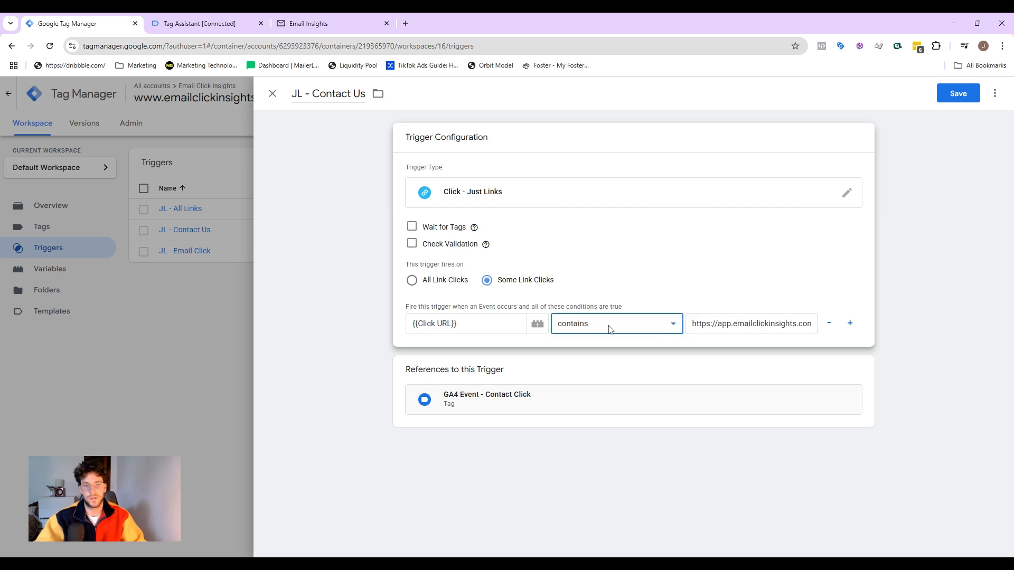
{"action": "left_click", "coordinate": [929, 306]}
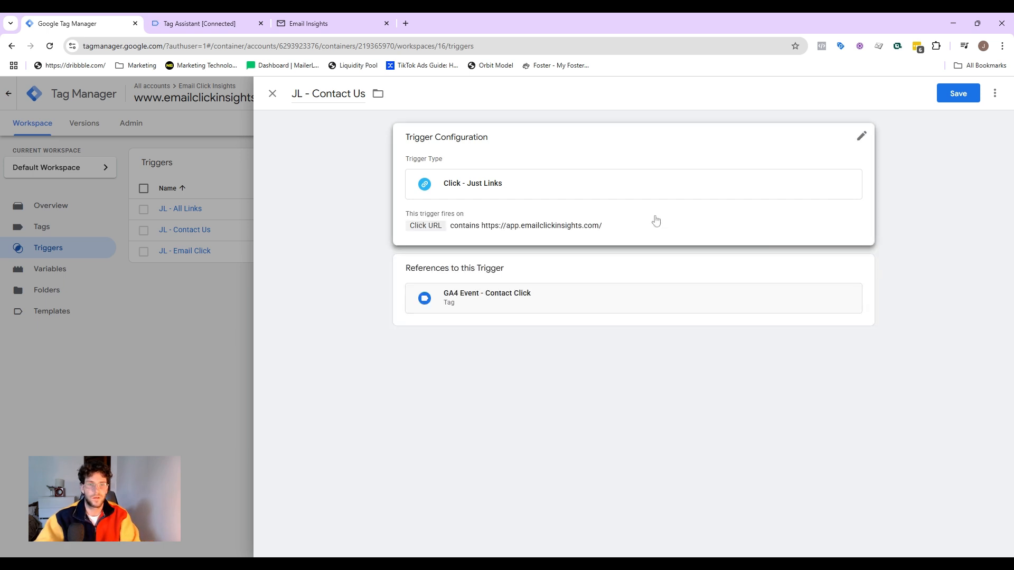
Save the trigger and publish the workspace changes without a version name or description.
{"action": "left_click", "coordinate": [959, 93]}
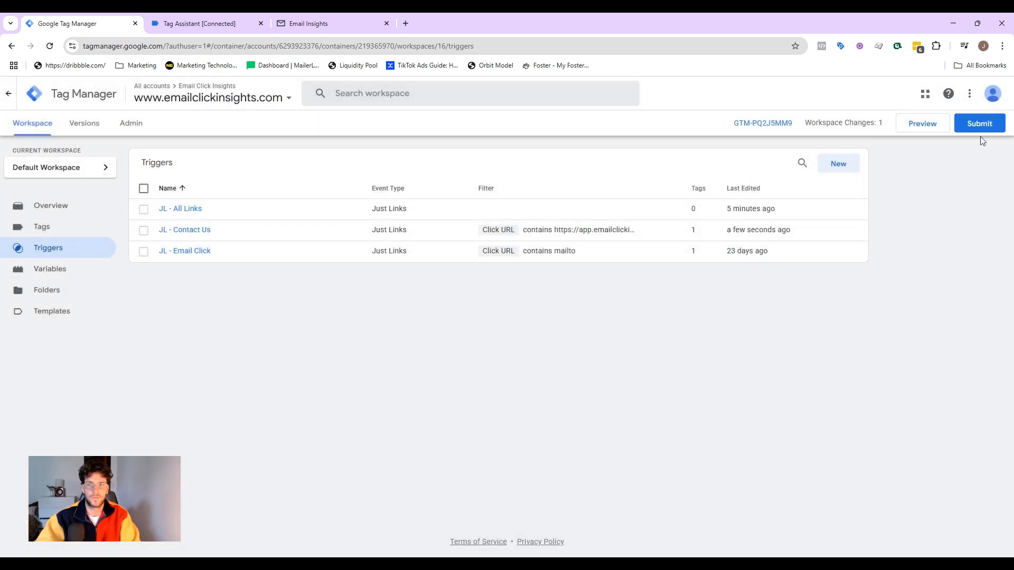
{"action": "left_click", "coordinate": [976, 123]}
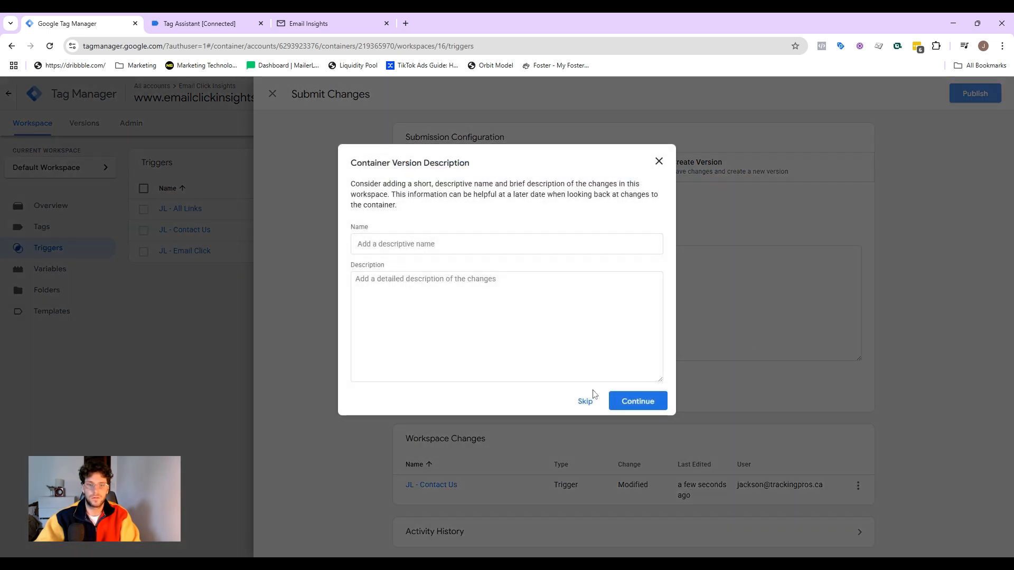
{"action": "left_click", "coordinate": [594, 395]}
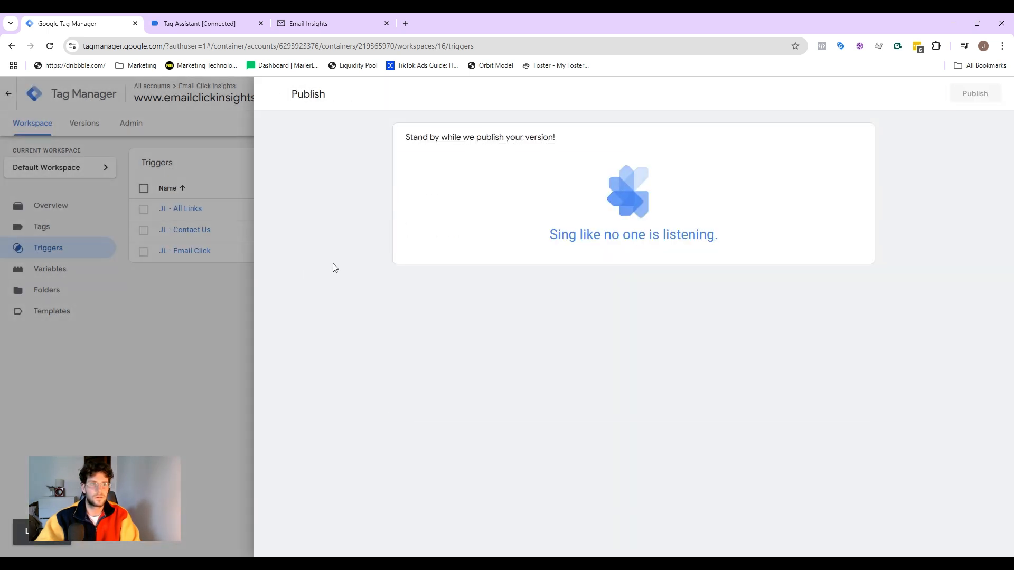
Close the Tag Assistant and signup page tabs, and return from the published version to the workspace.
{"action": "left_click", "coordinate": [261, 26]}
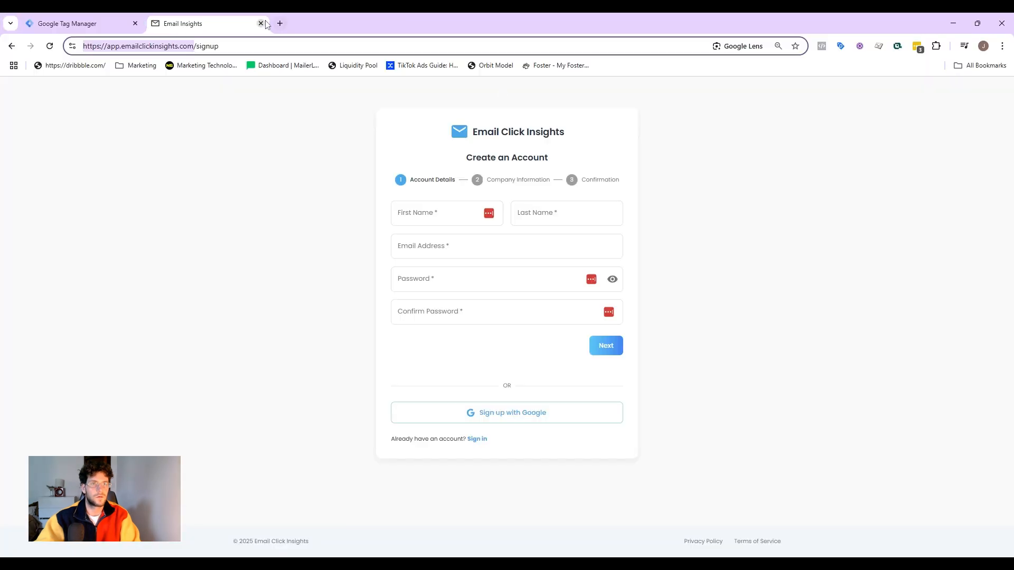
{"action": "left_click", "coordinate": [261, 24]}
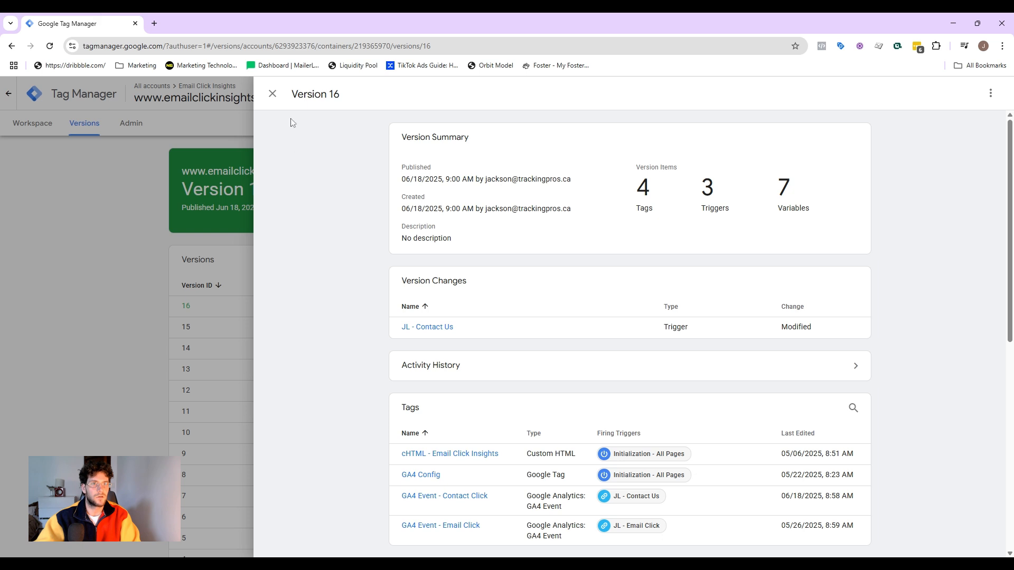
{"action": "left_click", "coordinate": [273, 94]}
{"action": "left_click", "coordinate": [32, 123]}
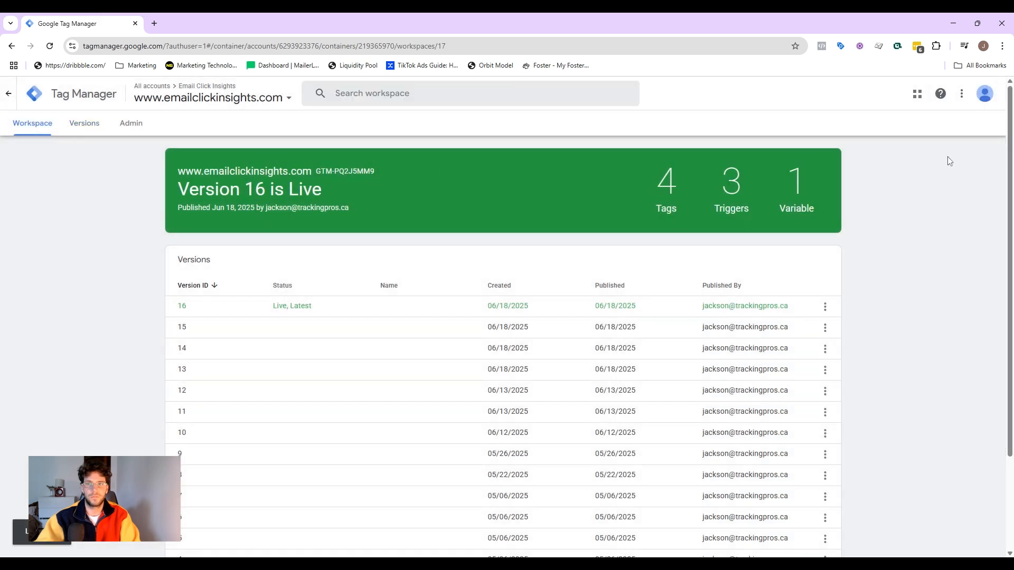
Preview the container on the website, and follow the site's Login link to check the domain in the login page's address.
{"action": "left_click", "coordinate": [914, 125]}
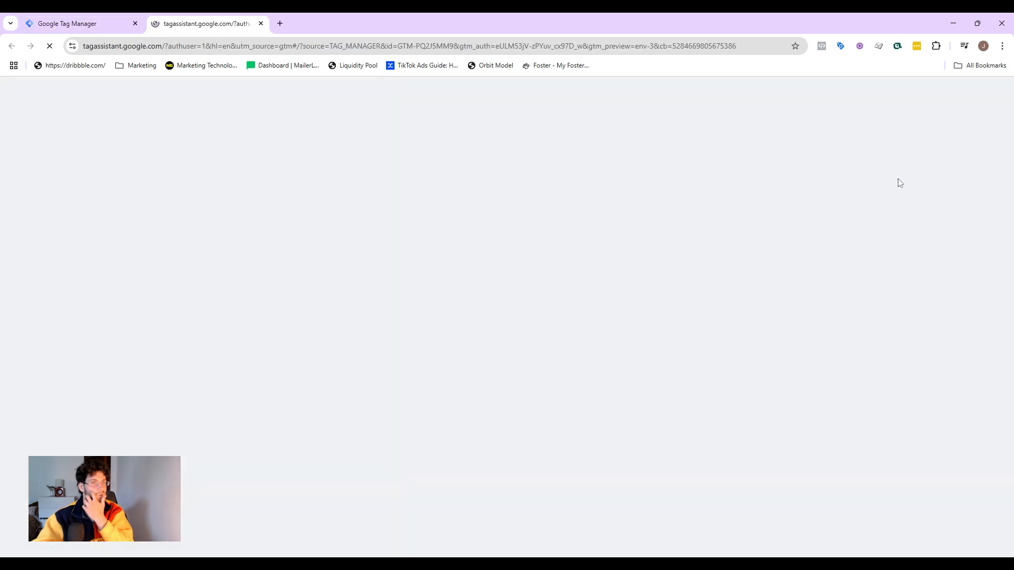
{"action": "left_click", "coordinate": [507, 330]}
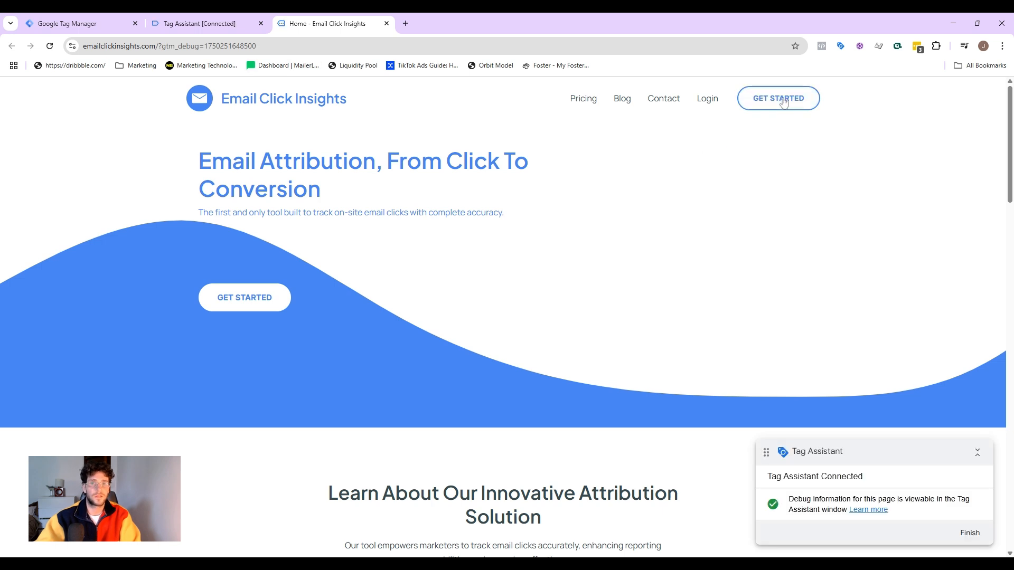
{"action": "left_click", "coordinate": [709, 103]}
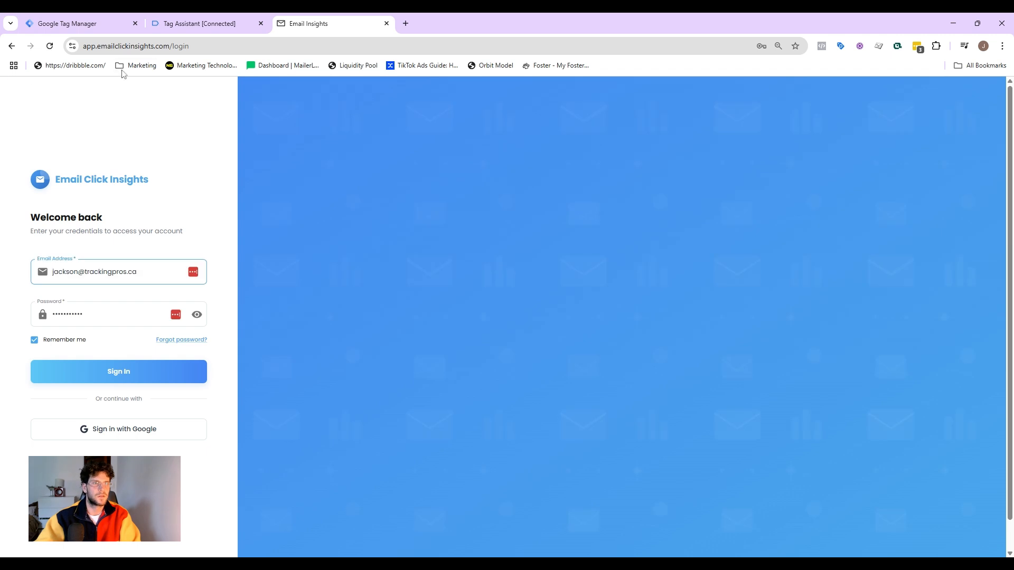
{"action": "left_click", "coordinate": [188, 46]}
{"action": "left_click_drag", "start_coordinate": [194, 46], "coordinate": [106, 46]}
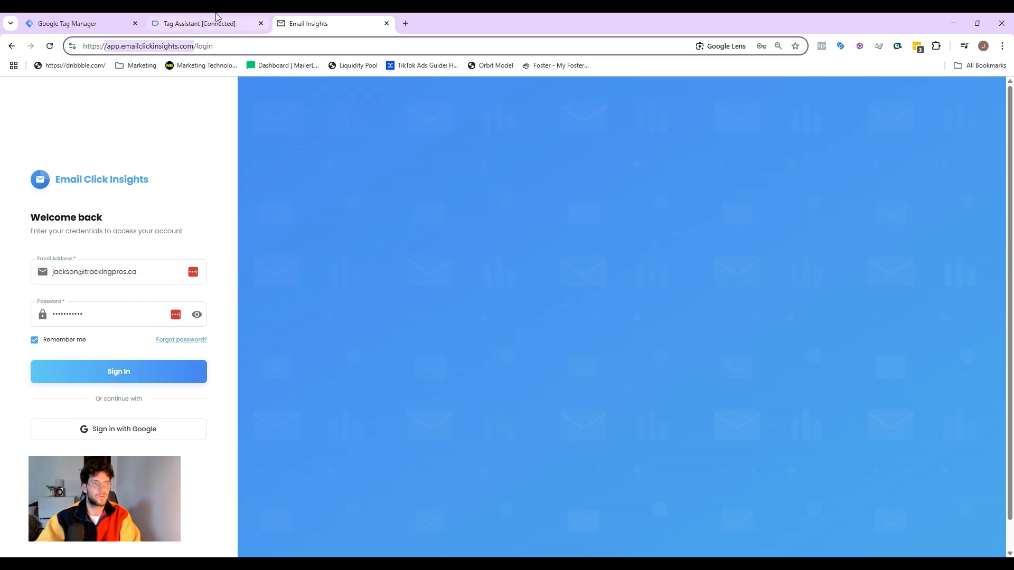
Switch to Tag Assistant and examine the GA4 Event - Contact Click tag's details for the latest Link Click event.
{"action": "left_click", "coordinate": [209, 18]}
{"action": "left_click", "coordinate": [478, 267]}
{"action": "left_click", "coordinate": [72, 224]}
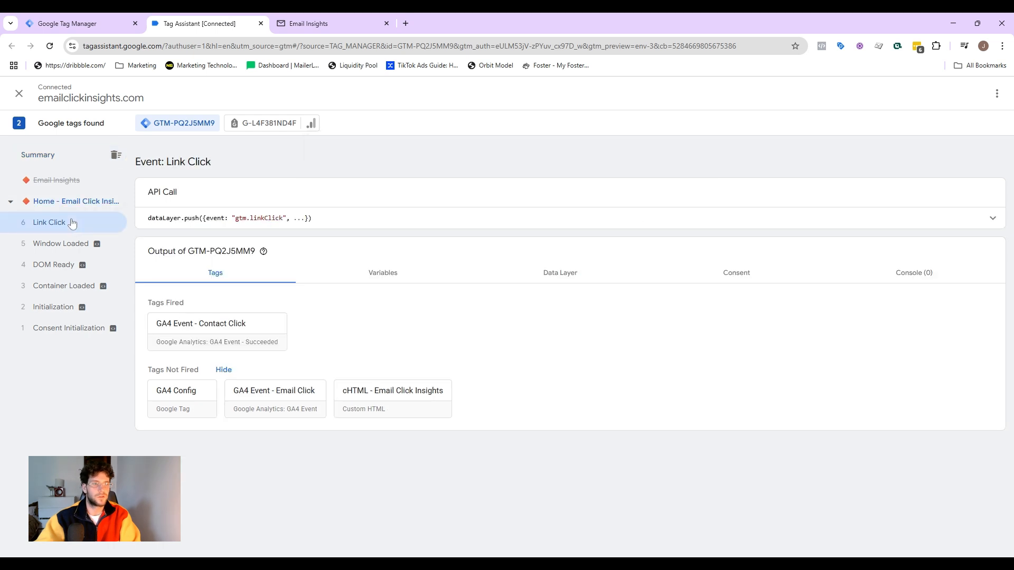
{"action": "left_click", "coordinate": [223, 336]}
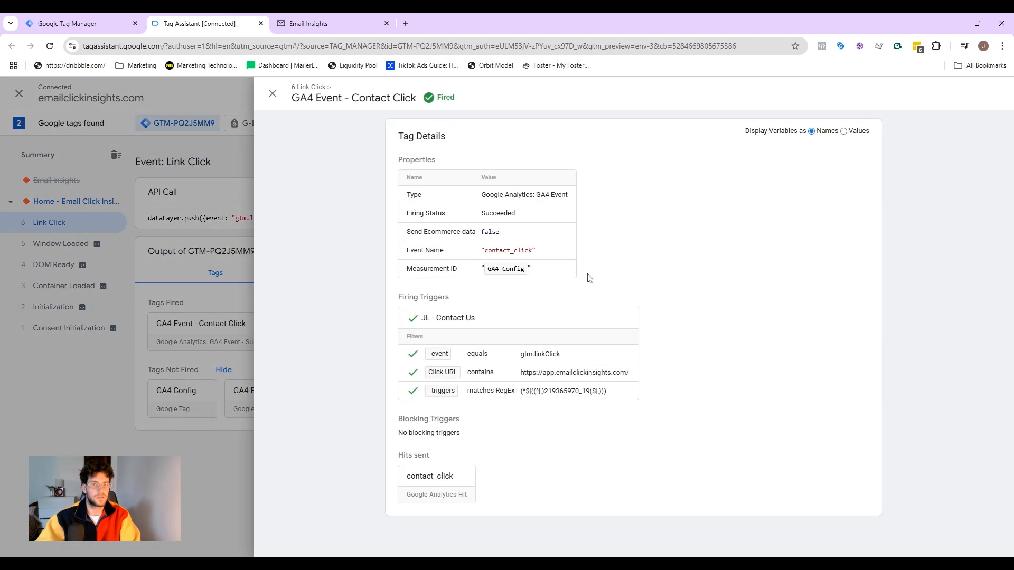
{"action": "left_click", "coordinate": [275, 100]}
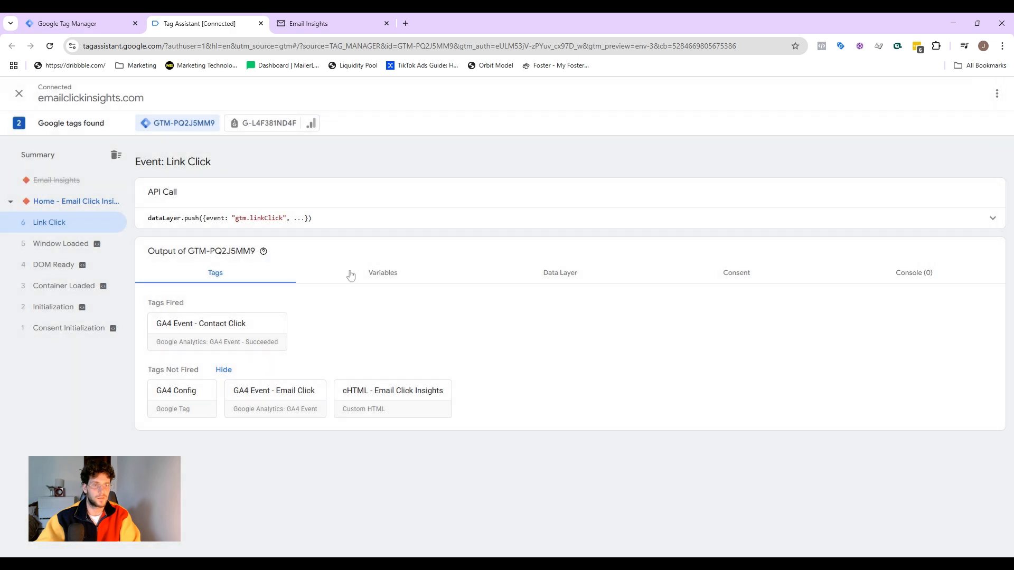
Review the Click URL filter in the GA4 Event - Contact Click tag's firing trigger, and return to the Tag Manager workspace.
{"action": "left_click", "coordinate": [266, 328]}
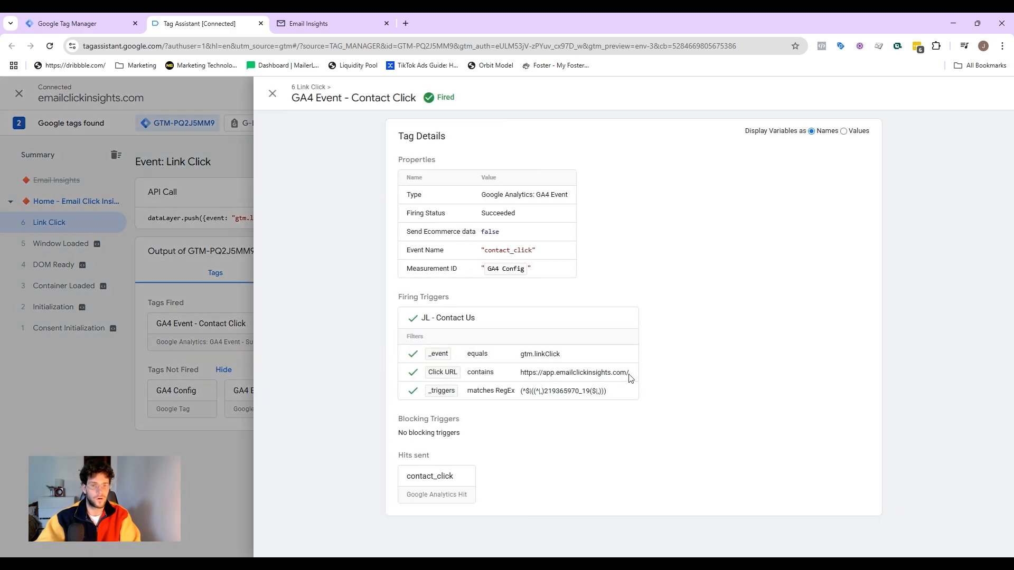
{"action": "left_click_drag", "start_coordinate": [625, 376], "coordinate": [549, 376]}
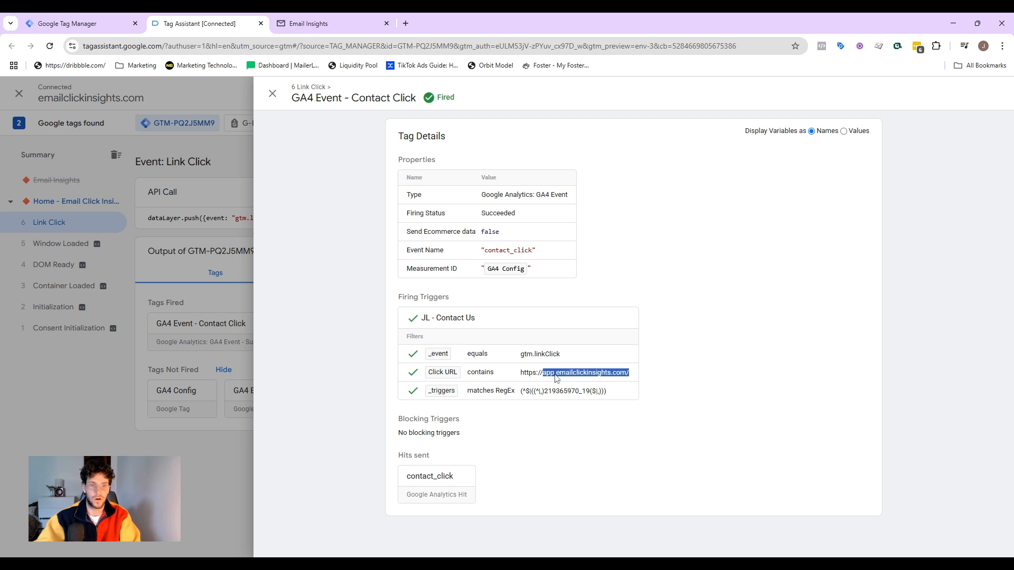
{"action": "left_click", "coordinate": [272, 94]}
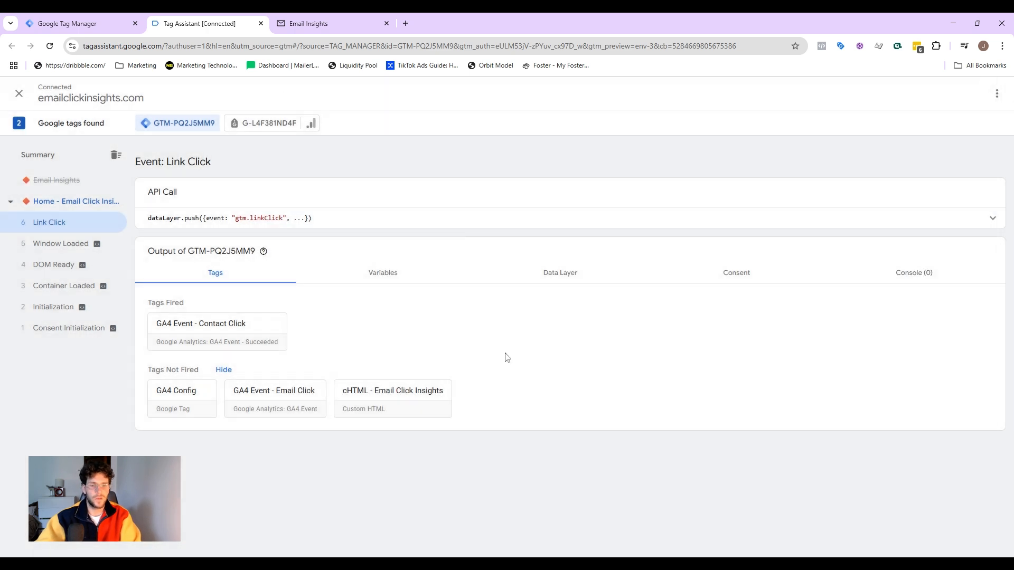
{"action": "left_click", "coordinate": [59, 24]}
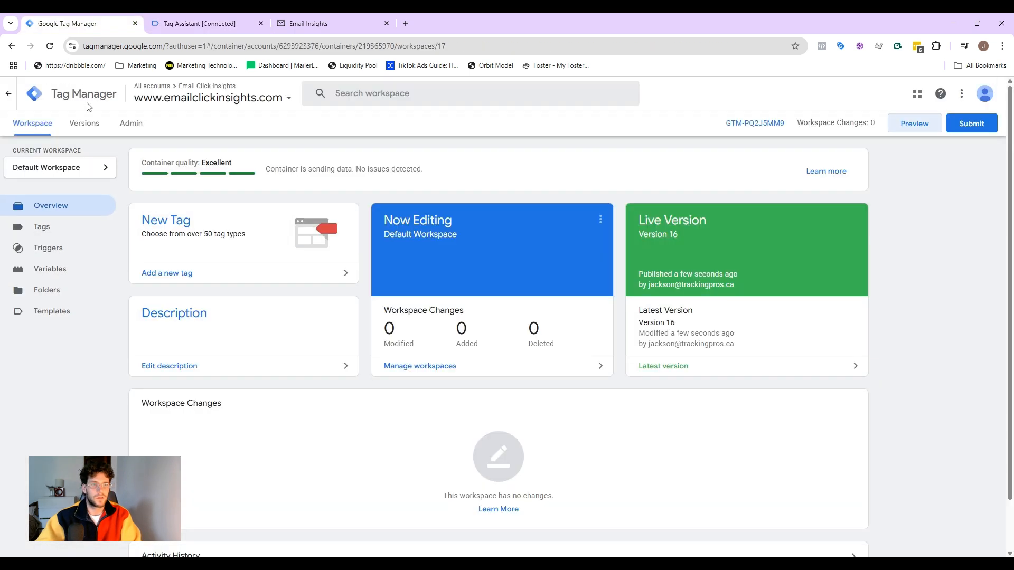